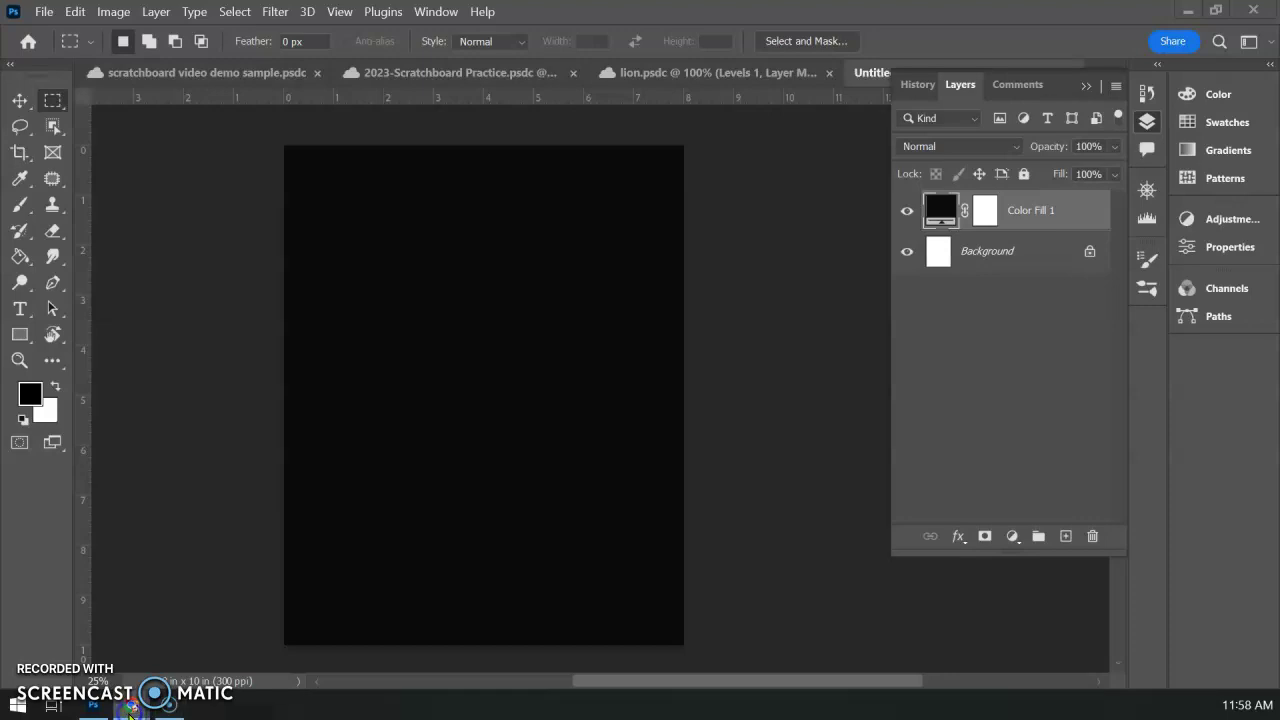
- Switch to the browser and examine the enlarged macaw photo's head and feather detail on Unsplash
click(131, 705)
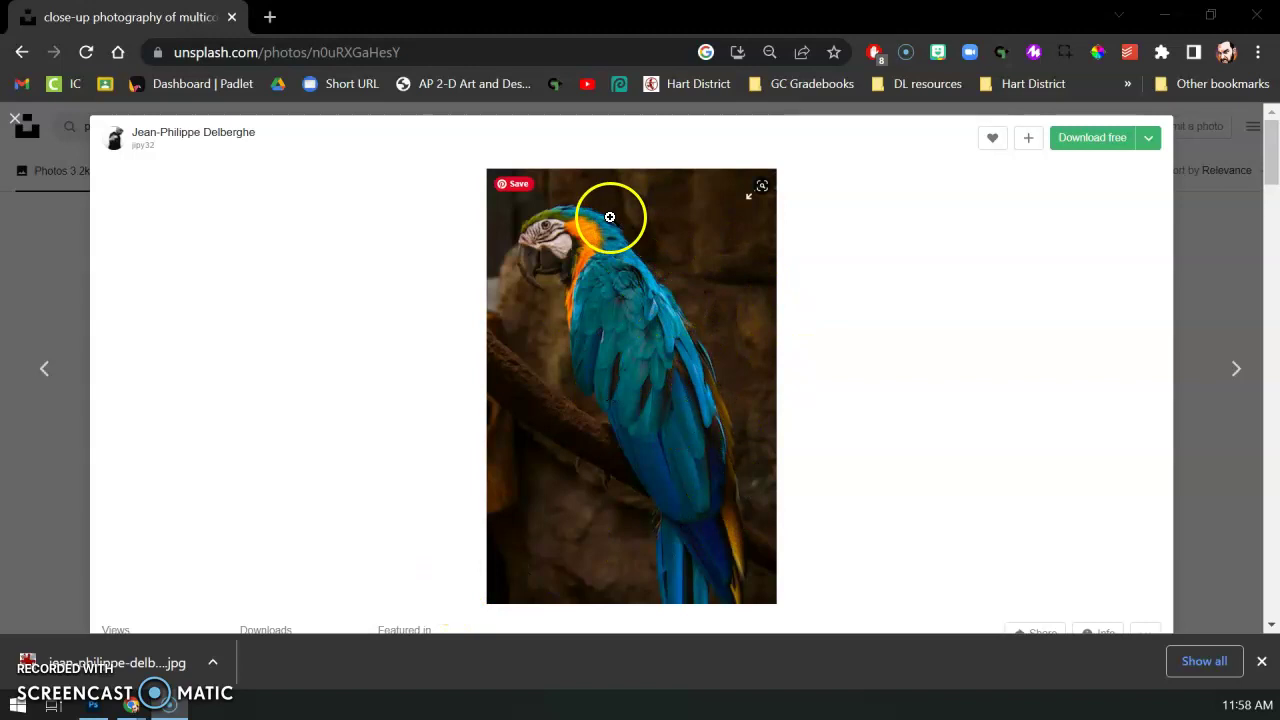
click(624, 271)
scroll(451, 394, down, 4)
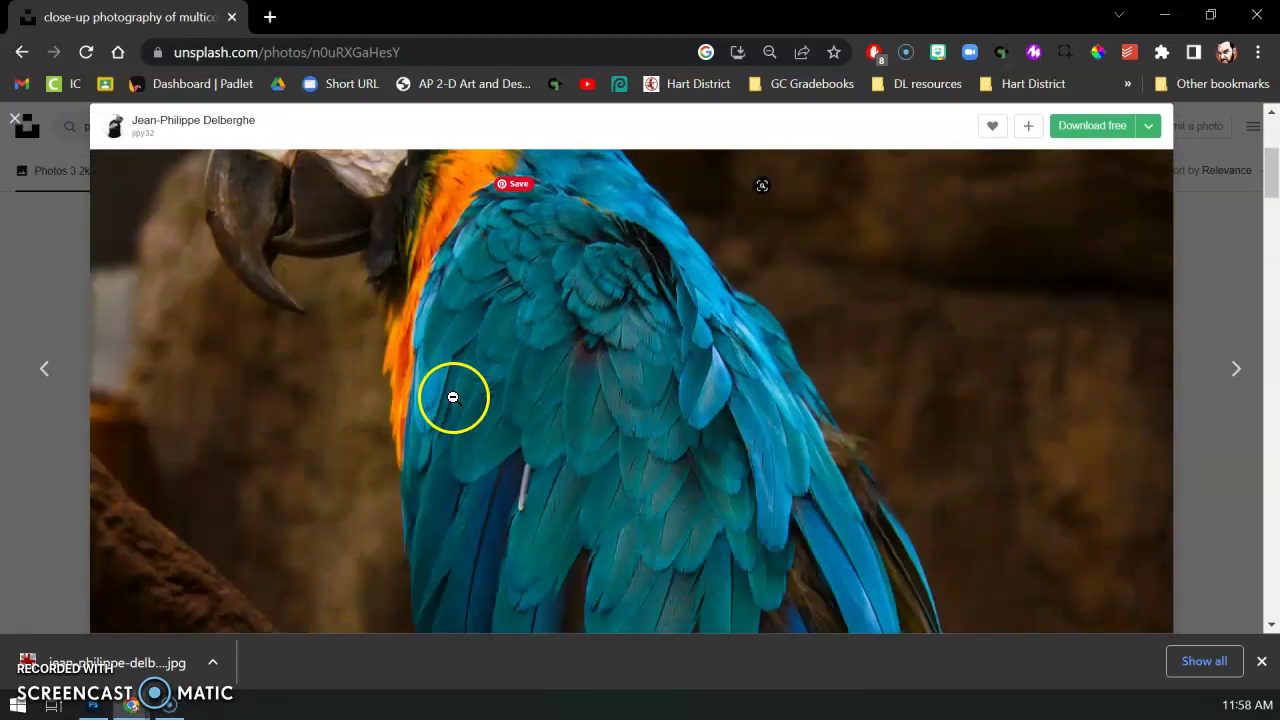
scroll(460, 389, up, 3)
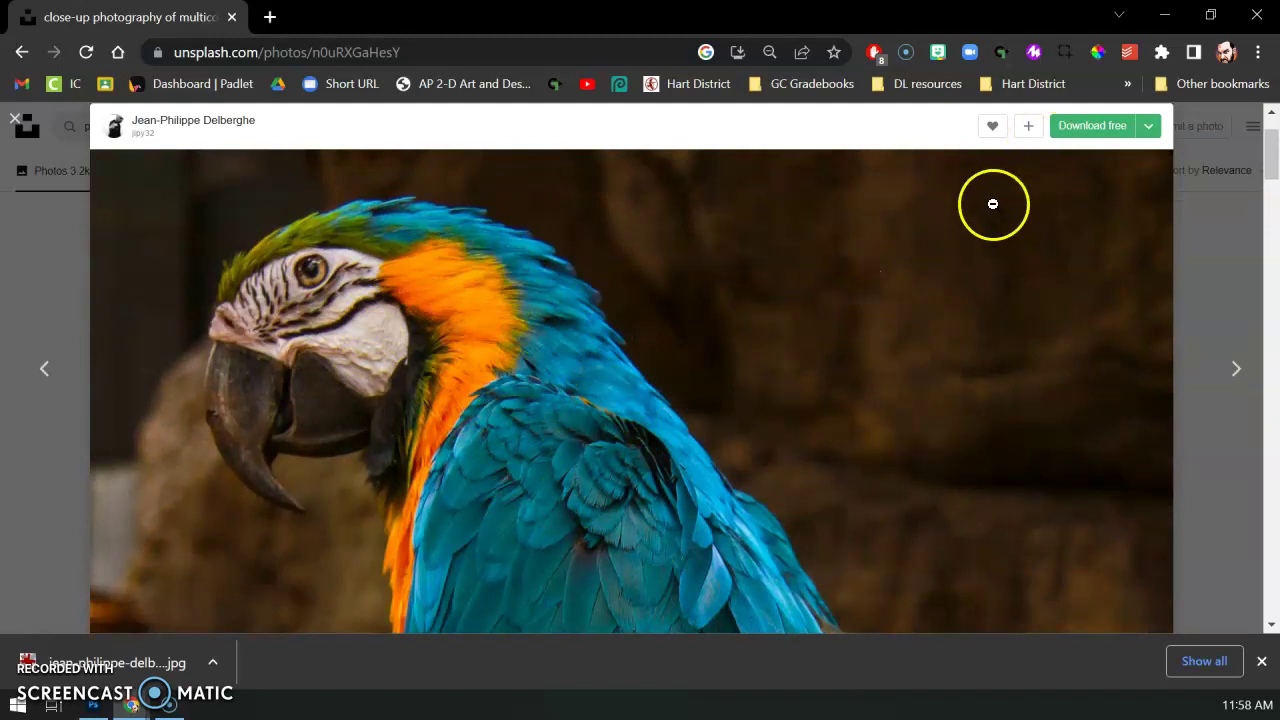
- Switch back to Photoshop, place the downloaded parrot photo in the black document, and enlarge it to about 19.67% over the canvas
click(95, 706)
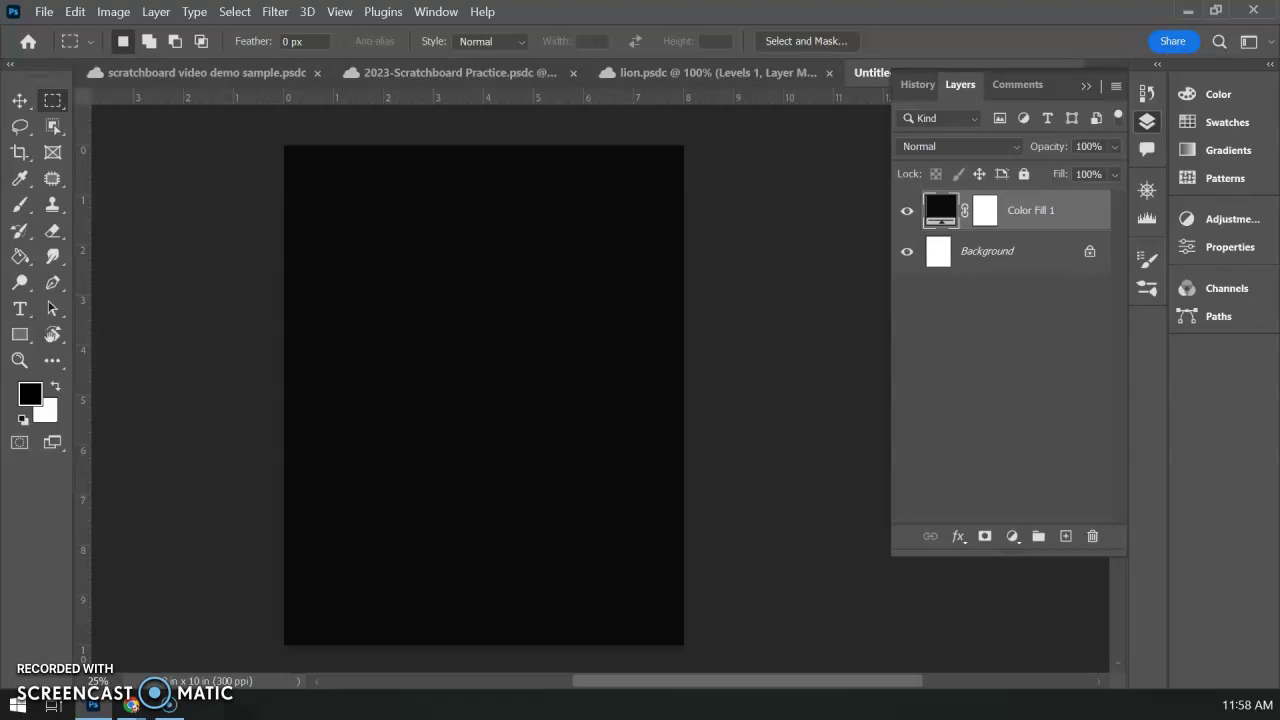
drag(275, 197, 418, 325)
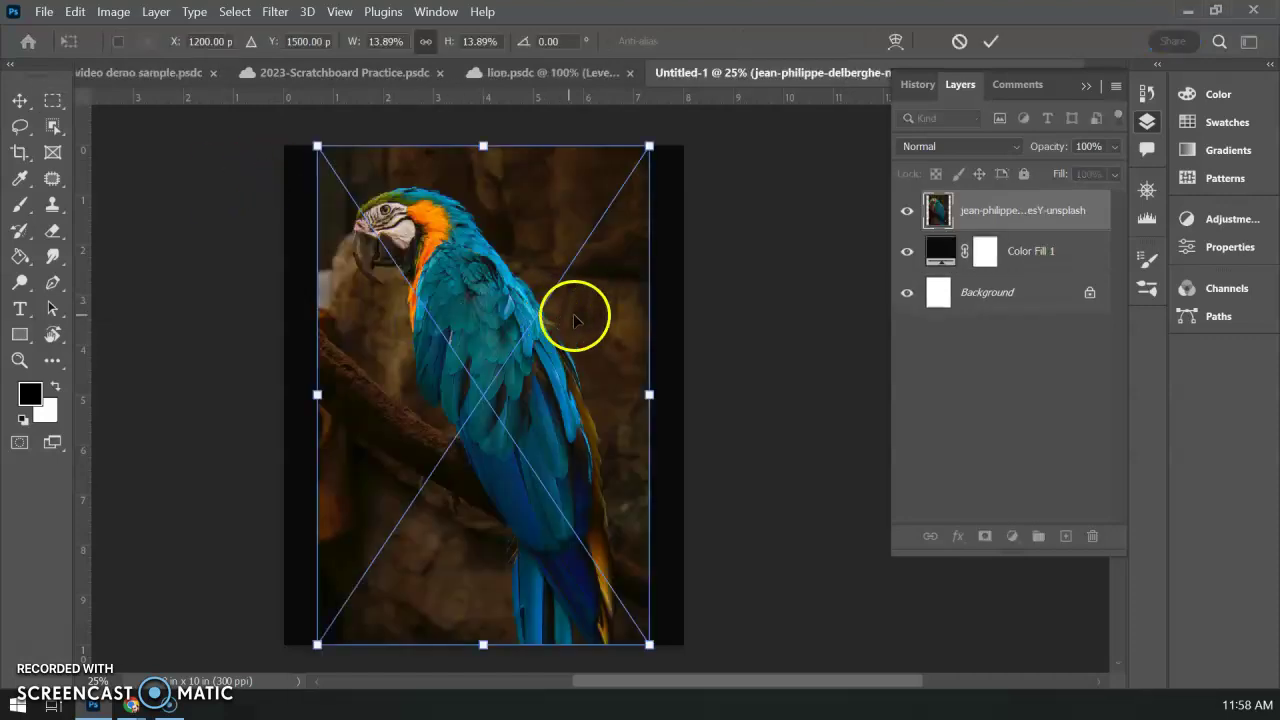
drag(650, 145, 840, 80)
drag(560, 371, 517, 571)
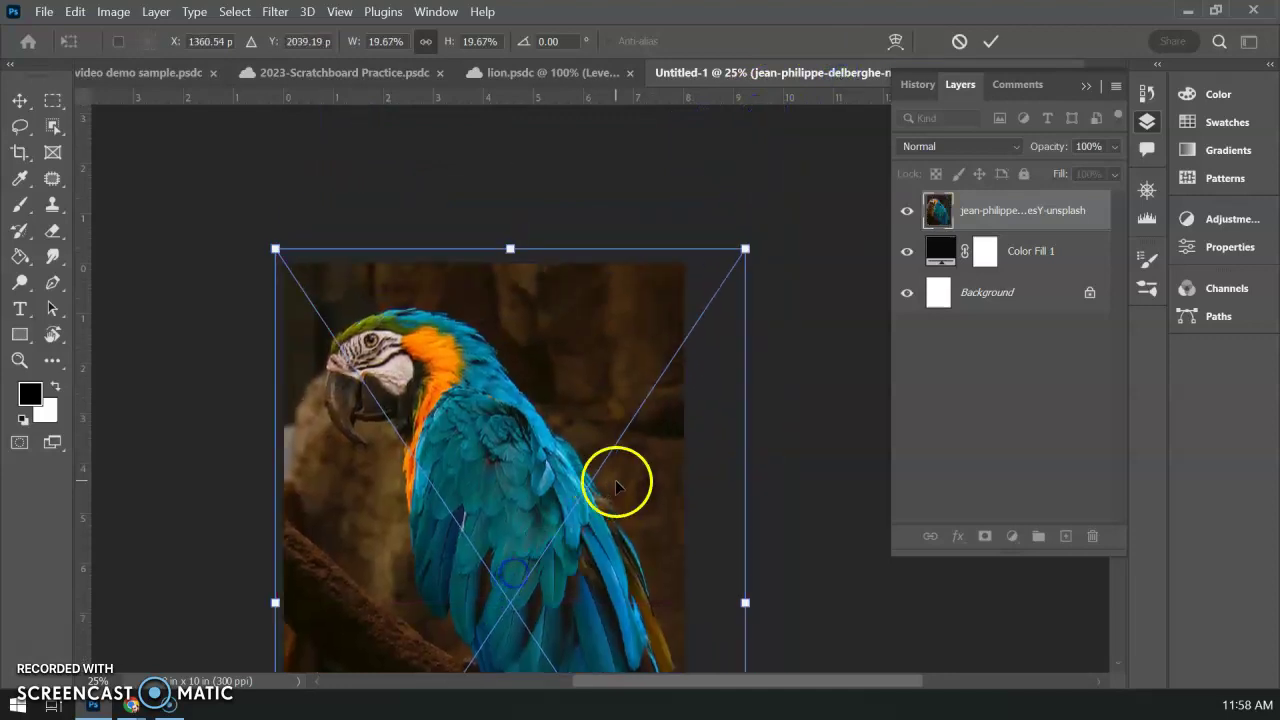
drag(555, 527, 531, 291)
drag(417, 386, 420, 432)
scroll(690, 420, up, 3)
drag(483, 461, 477, 403)
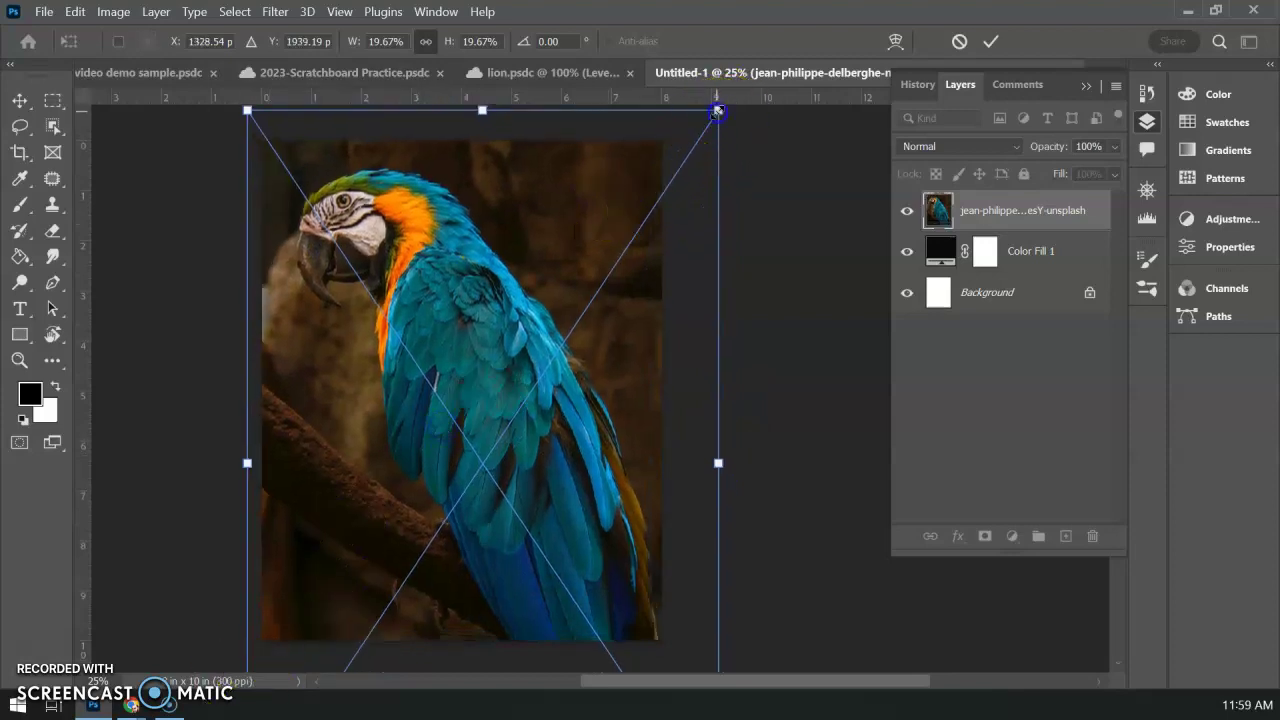
- Enlarge the placed parrot photo to about 24.4%, position its head and upper body within the canvas, and commit the placement
drag(716, 110, 838, 66)
drag(526, 523, 504, 317)
key(ctrl+minus)
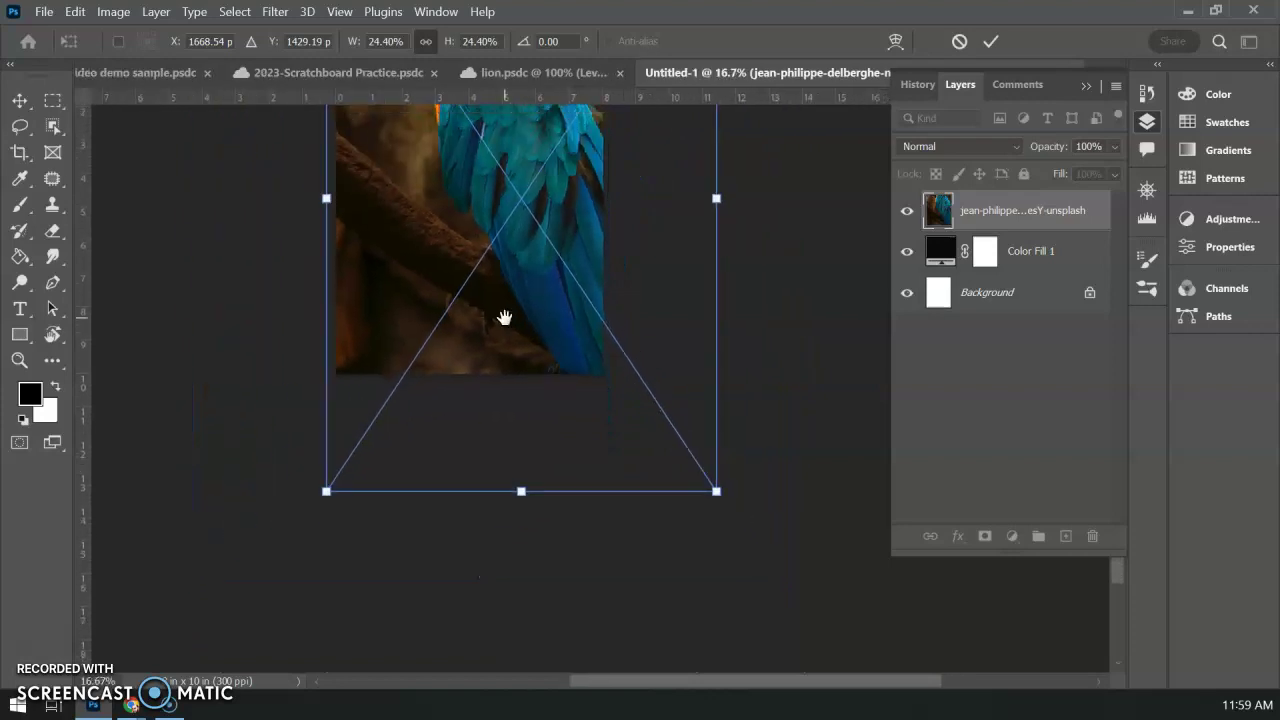
drag(343, 371, 346, 543)
drag(466, 369, 448, 466)
double_click(541, 420)
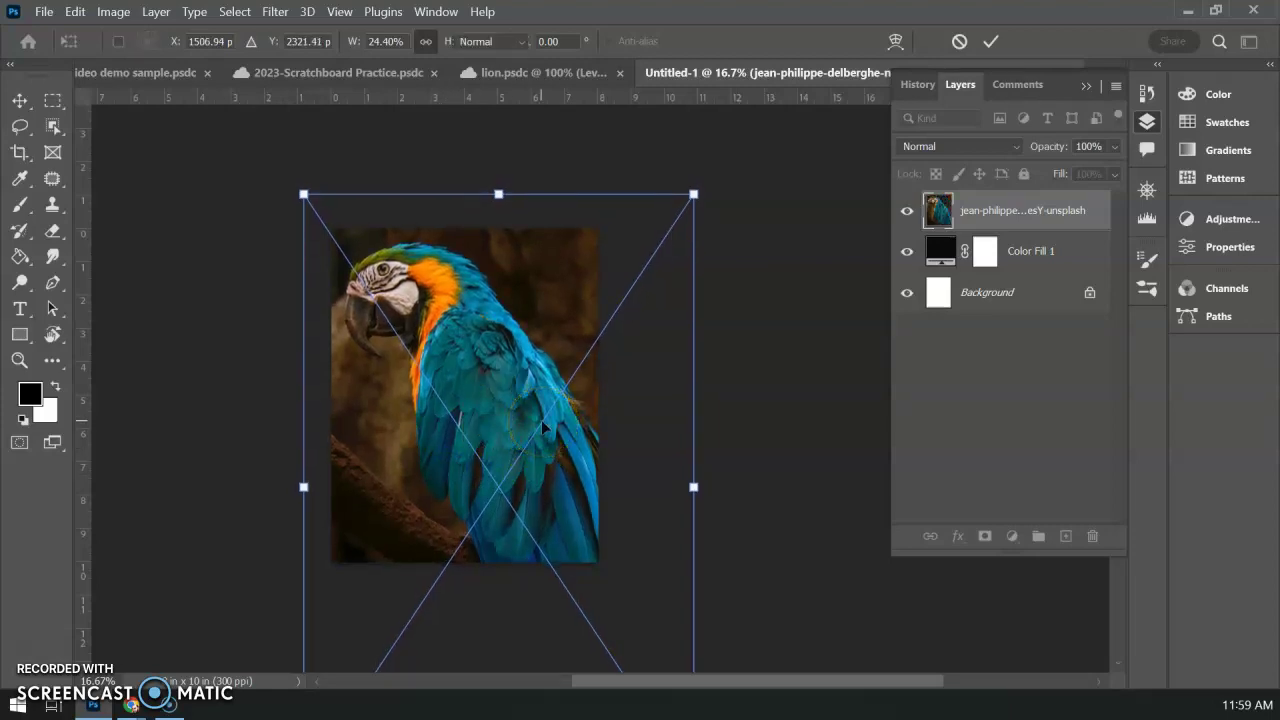
- Try a lower opacity on the parrot photo layer and restore it to 100%
click(1113, 147)
drag(1076, 170, 1046, 172)
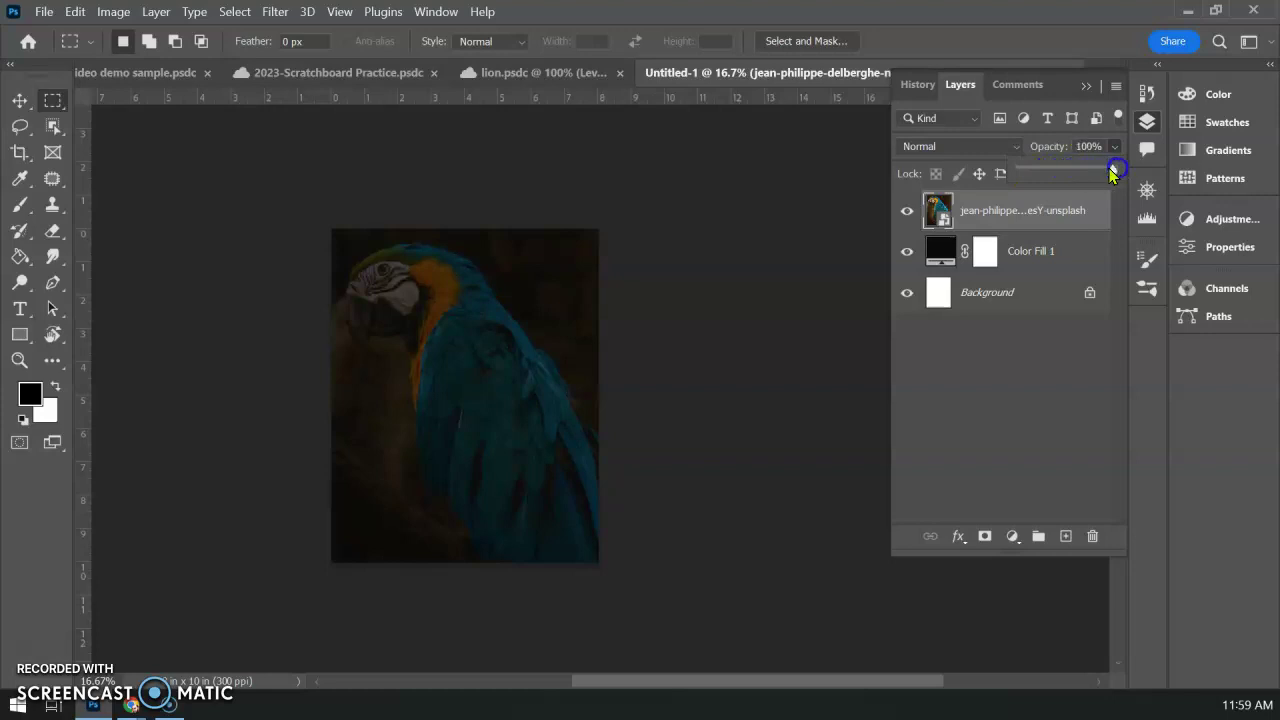
drag(1112, 172, 1112, 170)
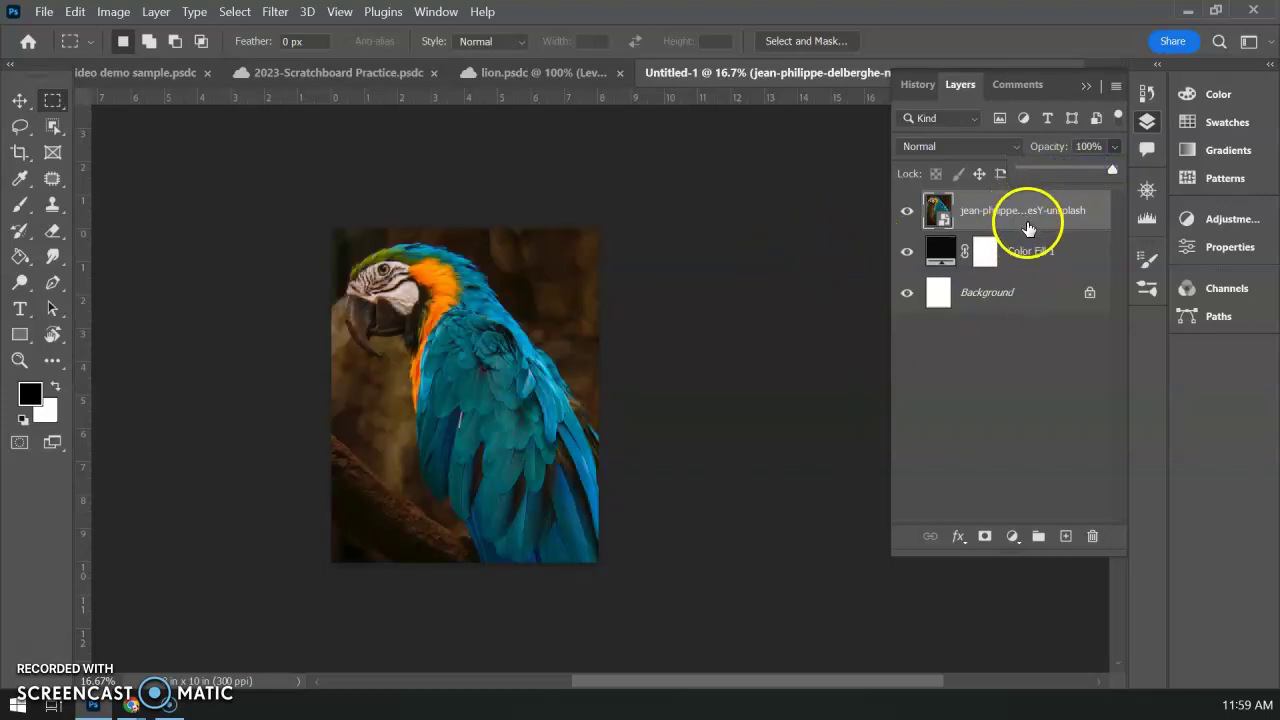
- Add a Black & White adjustment layer above the parrot photo with Reds 121, Yellows 150 and Greens 58
click(1012, 537)
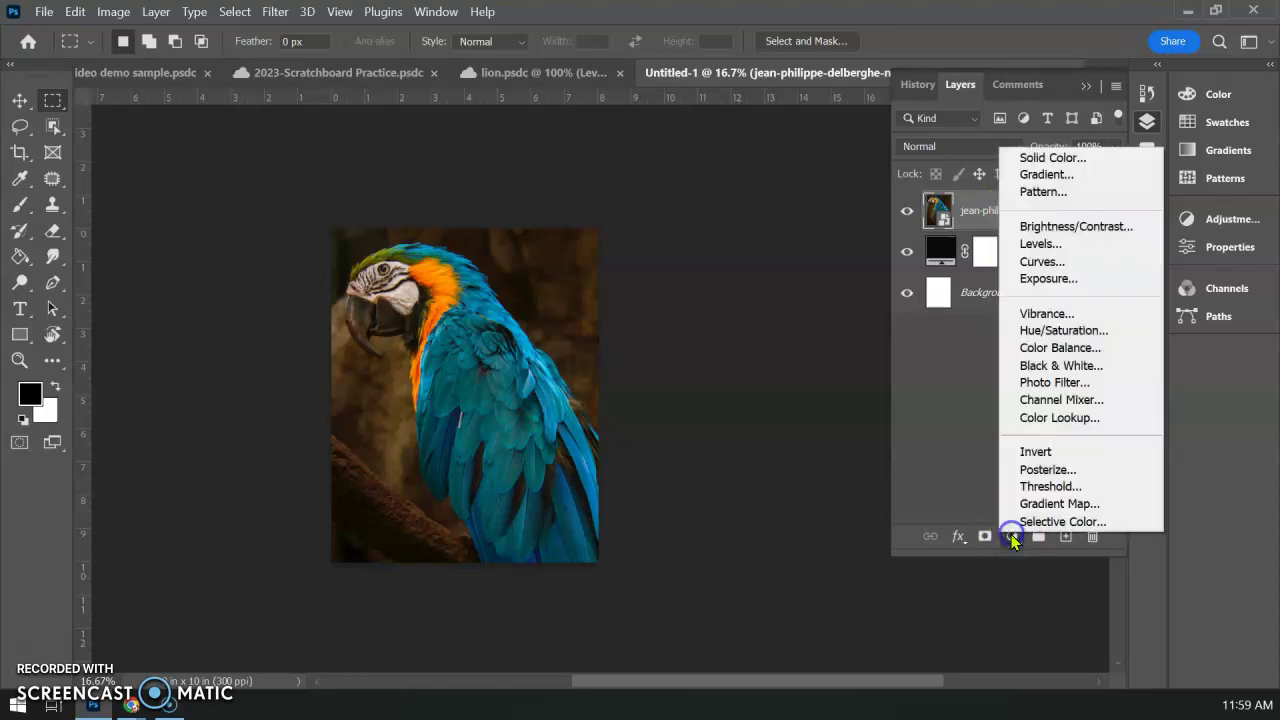
click(1097, 366)
click(1015, 425)
click(1008, 350)
drag(1008, 352, 1068, 388)
click(1012, 429)
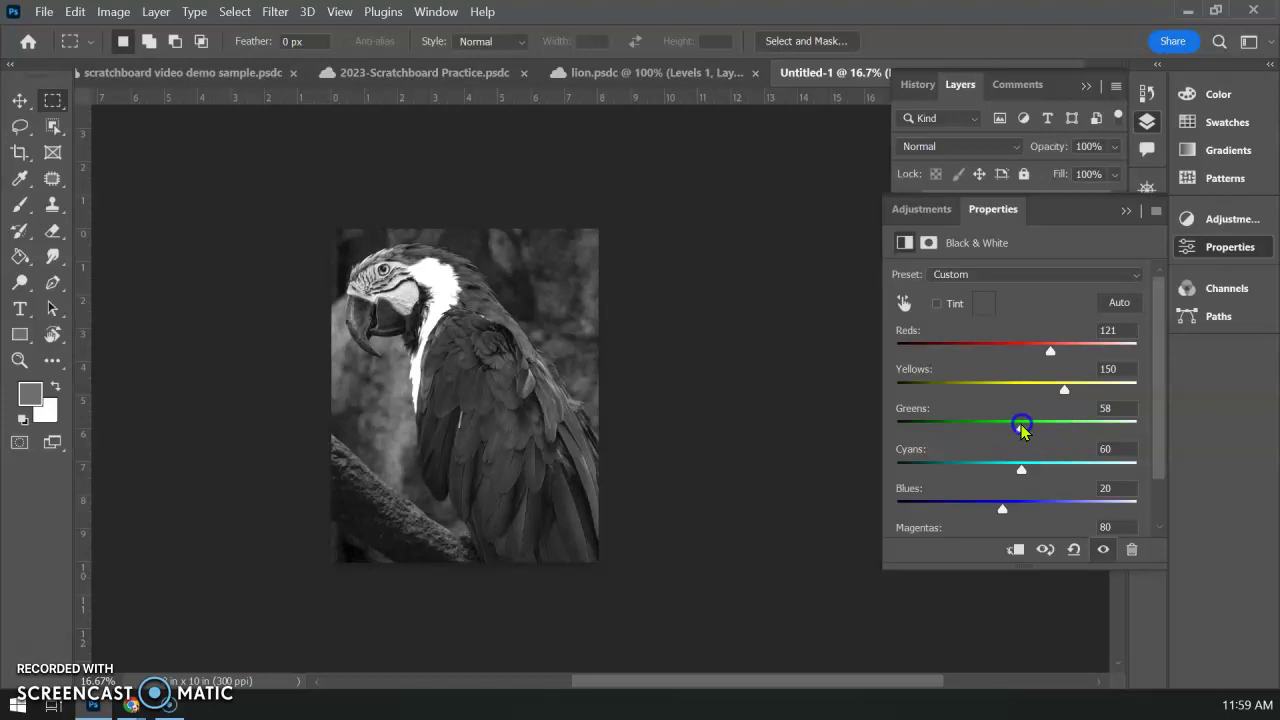
- Refine the Black & White adjustment with Cyans 88, Blues -87 and Reds 33, and close its settings
drag(1021, 468, 950, 508)
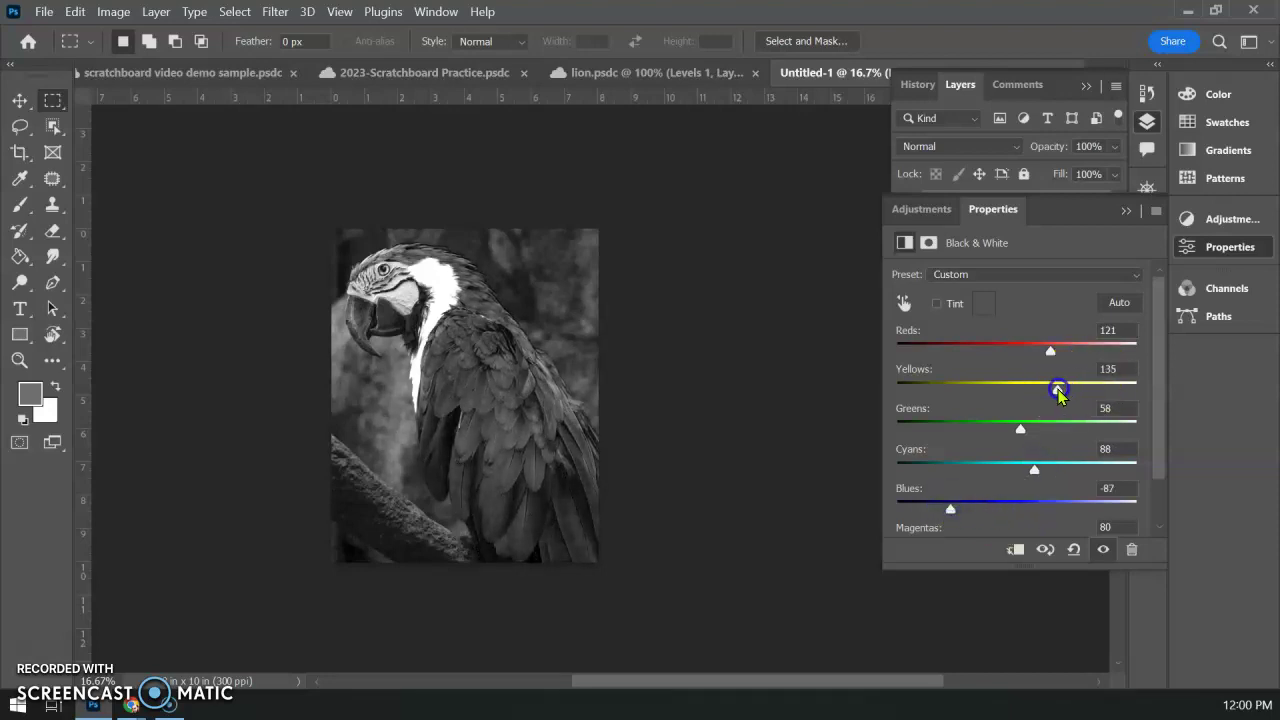
drag(1050, 352, 1014, 354)
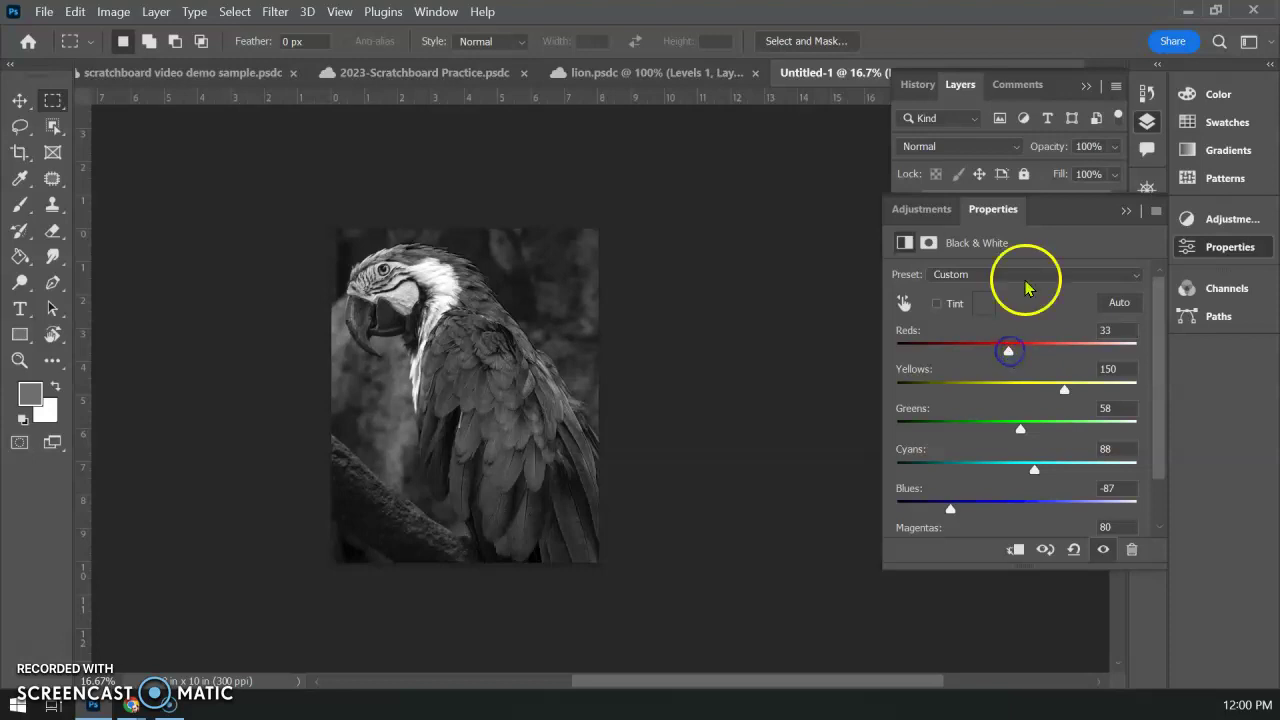
click(1215, 248)
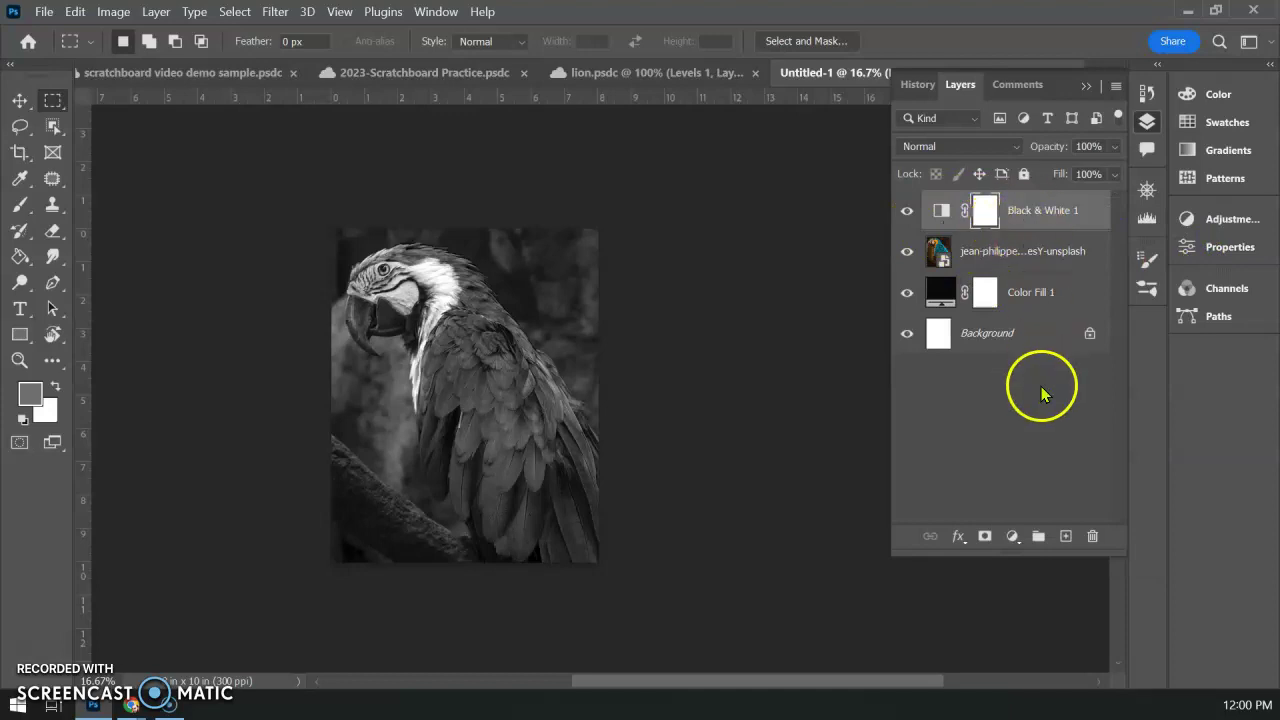
- Add a Levels adjustment layer with input levels of 52, 1.35 and 237 to deepen the parrot's contrast
click(1012, 538)
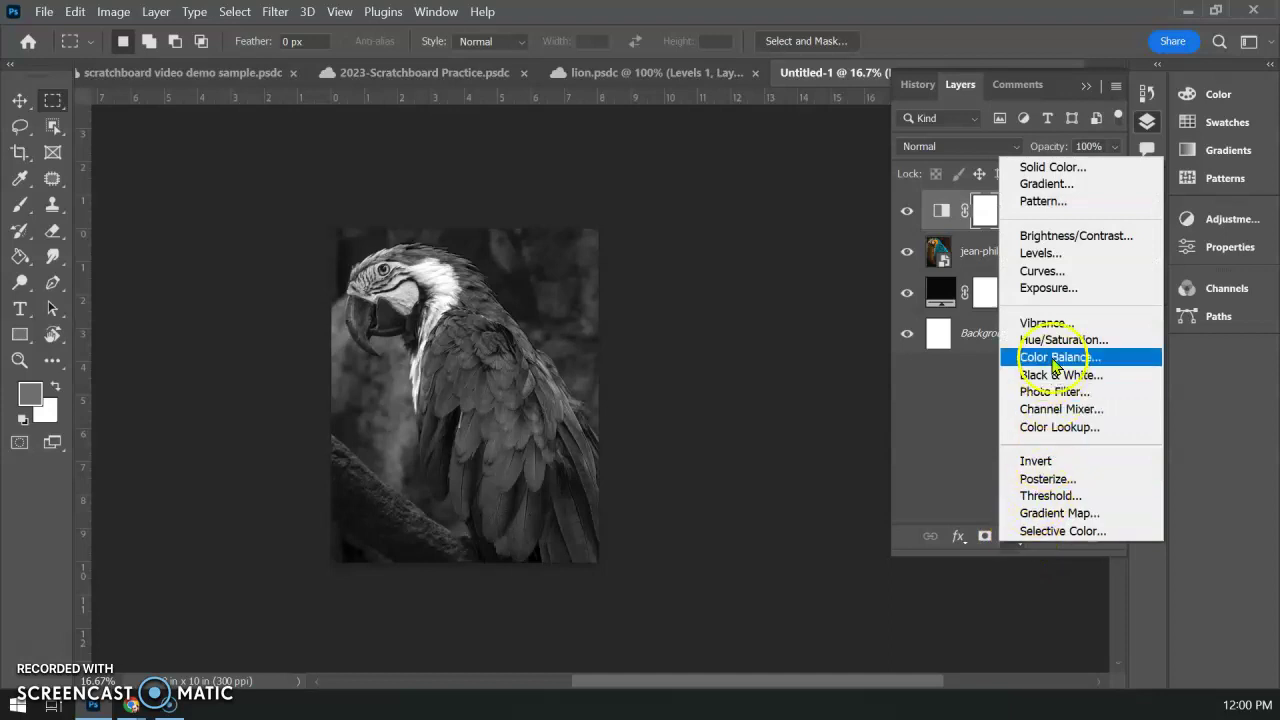
click(1040, 253)
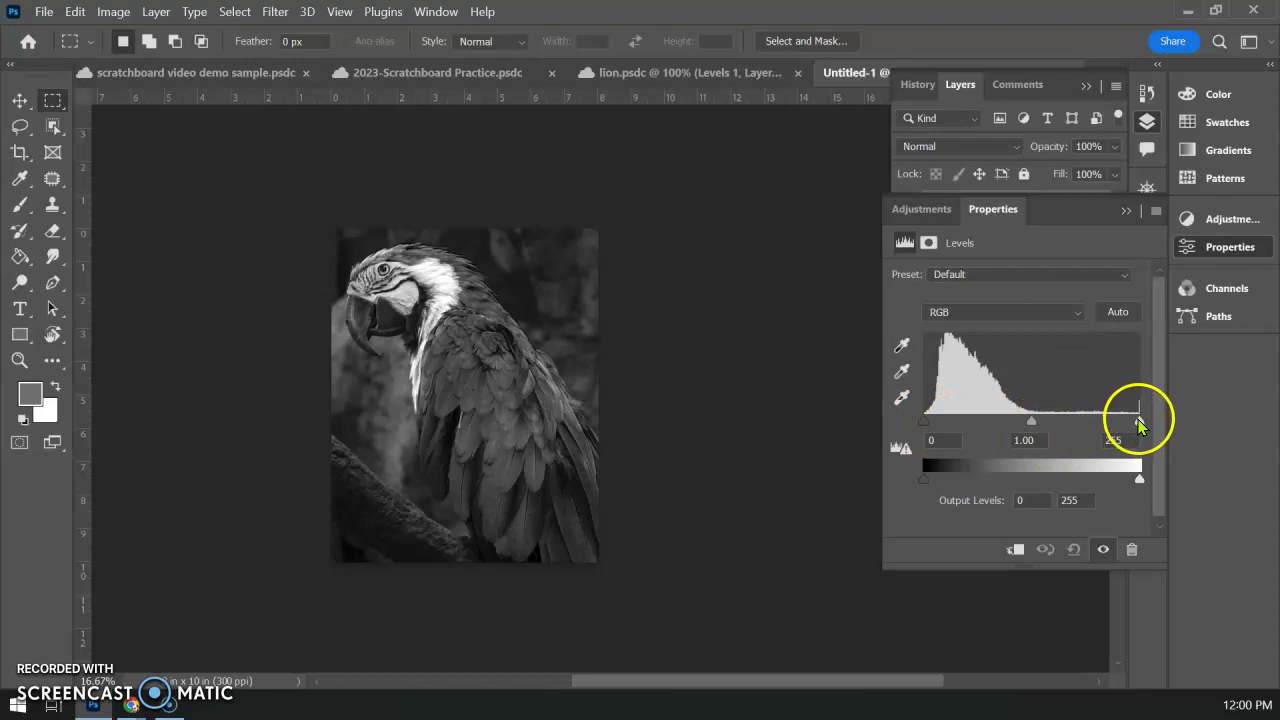
mouse_move(1130, 425)
mouse_down()
mouse_move(1103, 421)
mouse_move(1145, 421)
mouse_up()
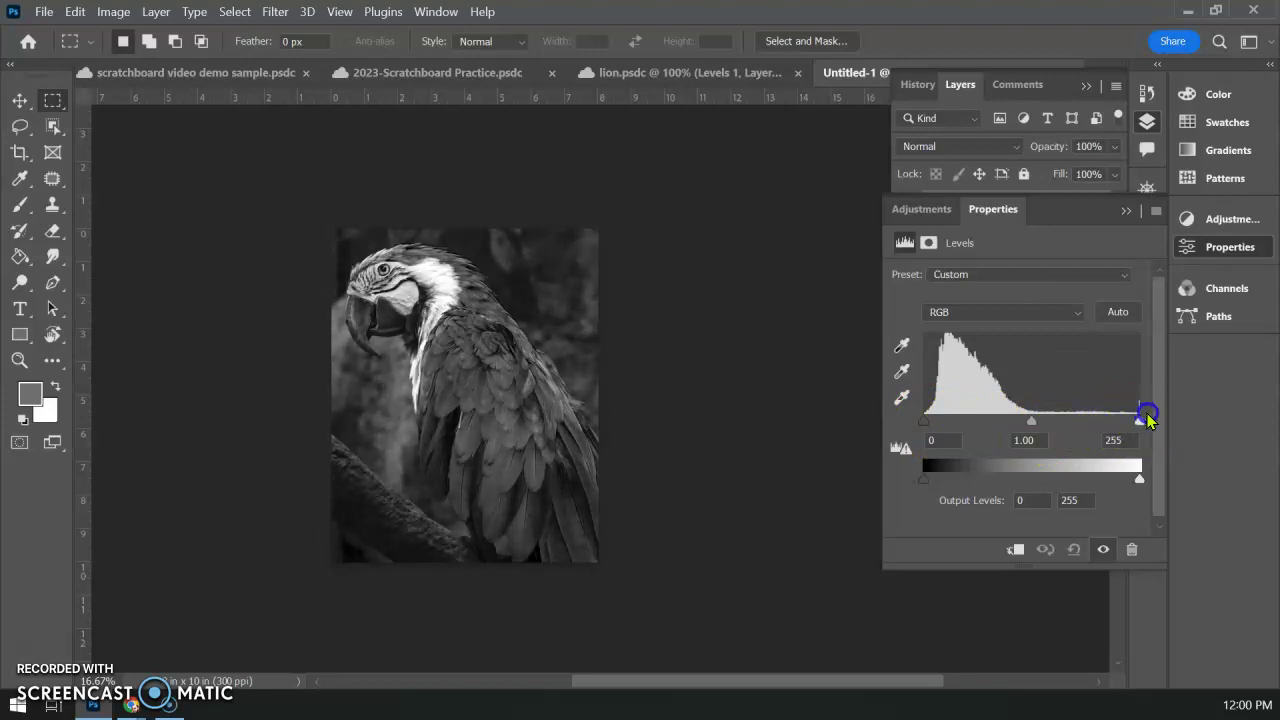
drag(920, 423, 979, 416)
drag(1058, 420, 1047, 422)
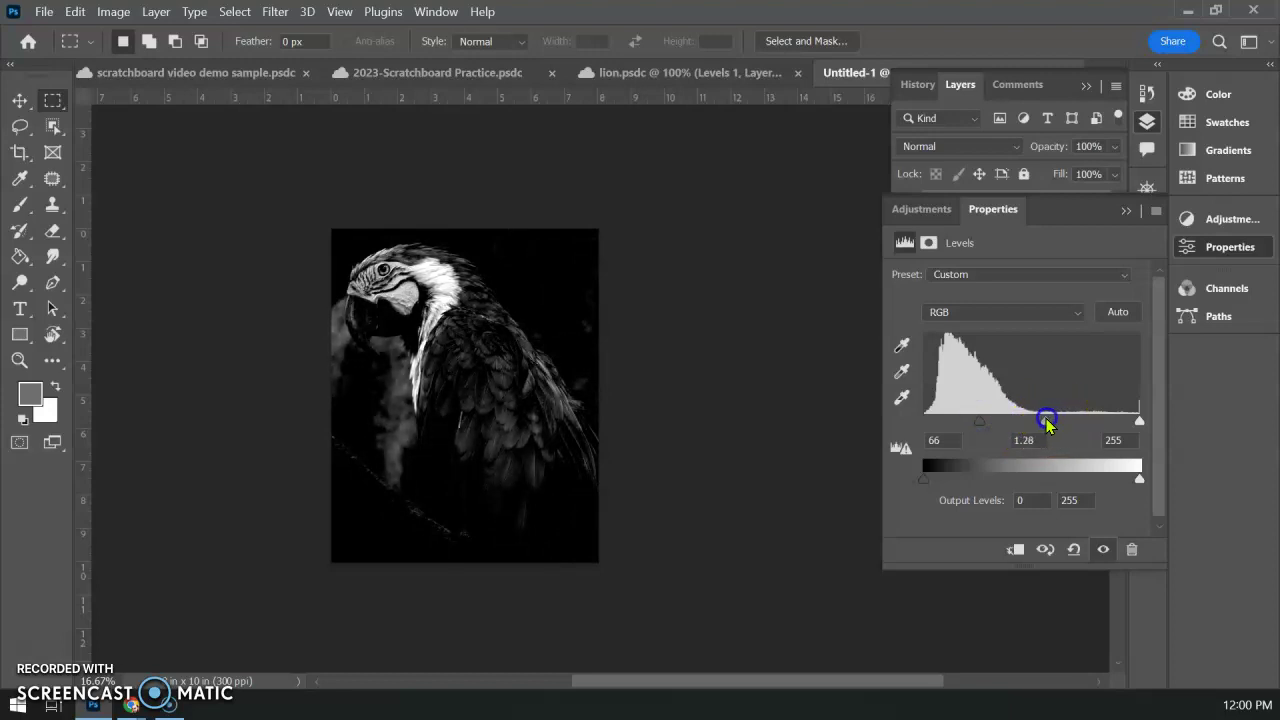
mouse_move(1140, 420)
mouse_down()
mouse_move(1107, 425)
mouse_move(1124, 421)
mouse_up()
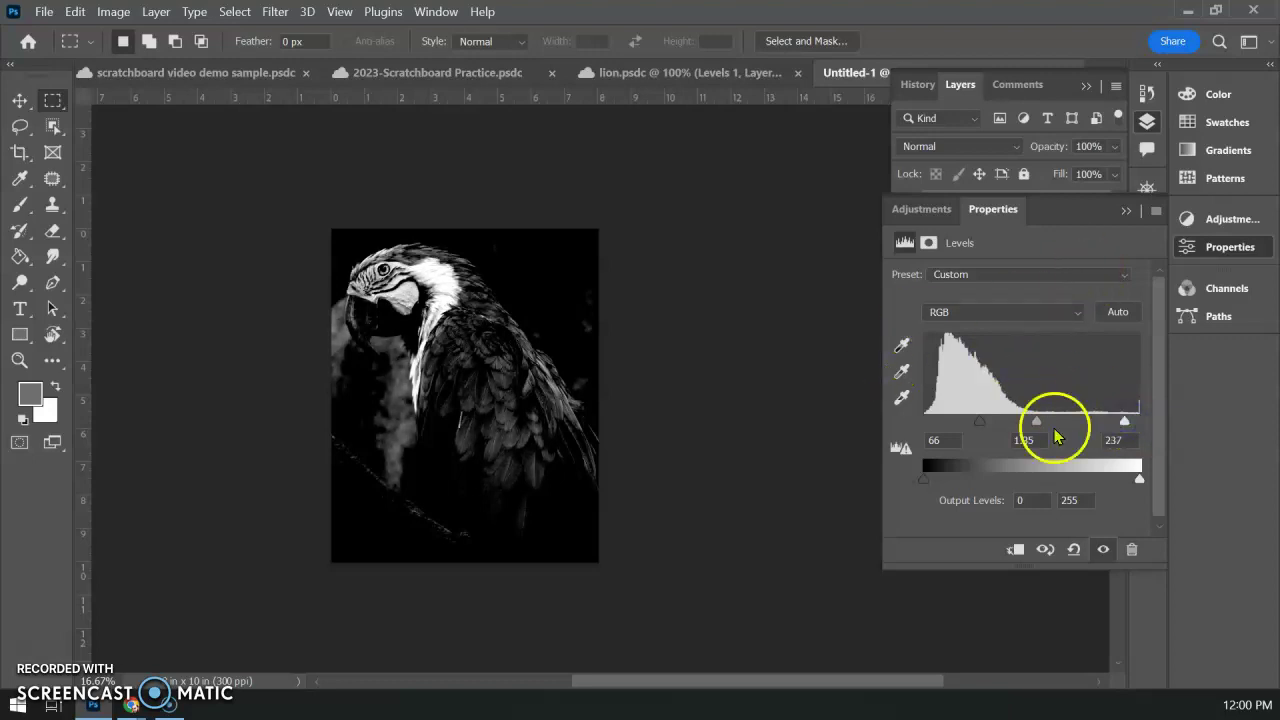
drag(975, 428, 968, 422)
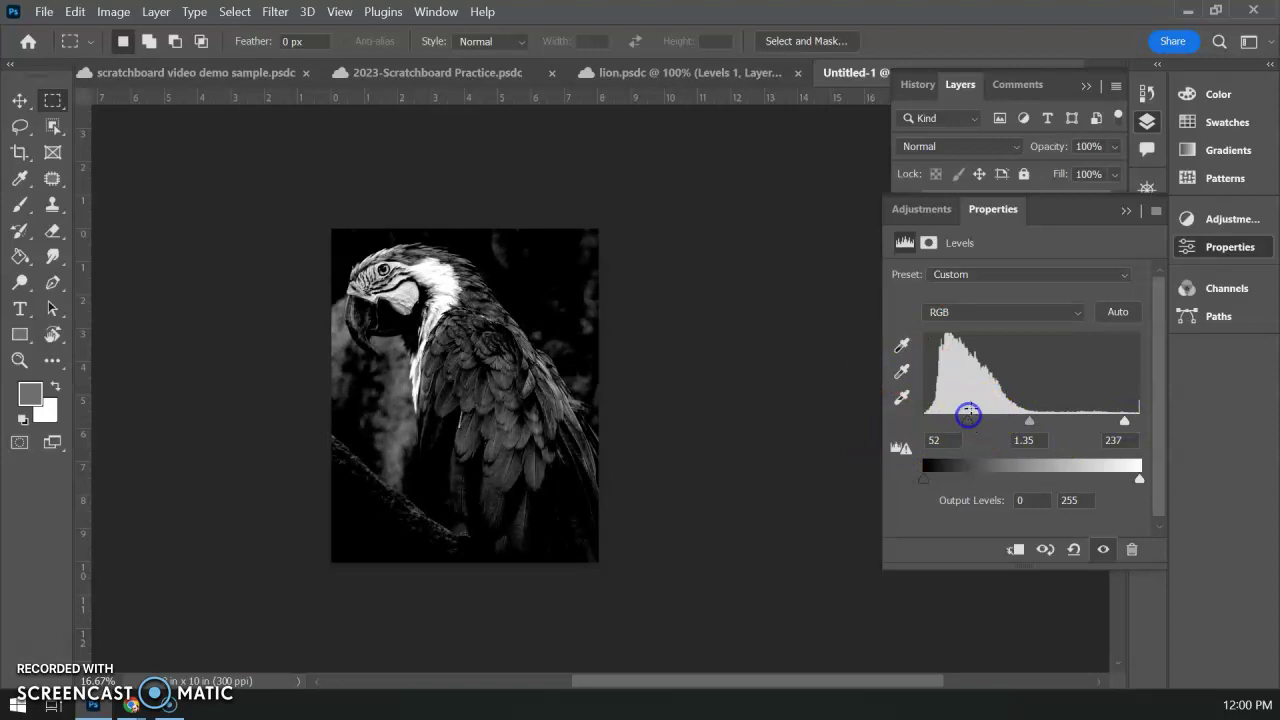
click(1199, 245)
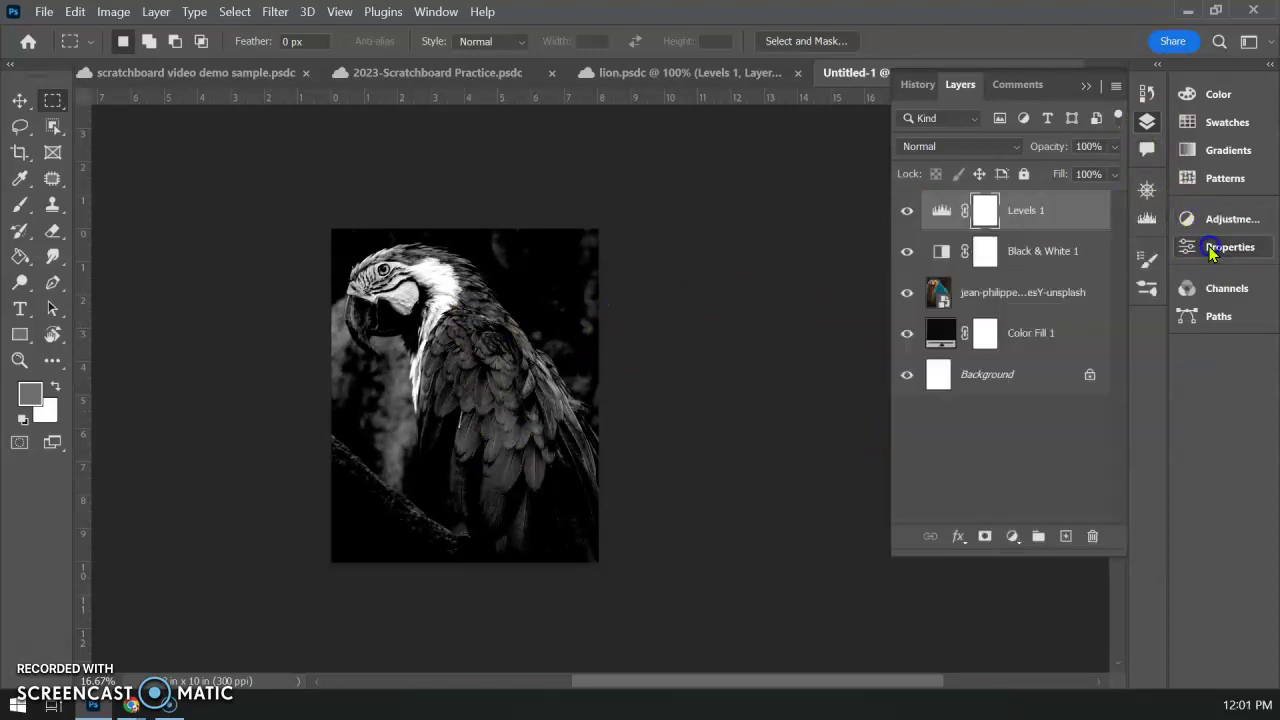
- Group the Levels, Black & White and parrot photo layers, and name the group "refernce"
shift+click(1018, 295)
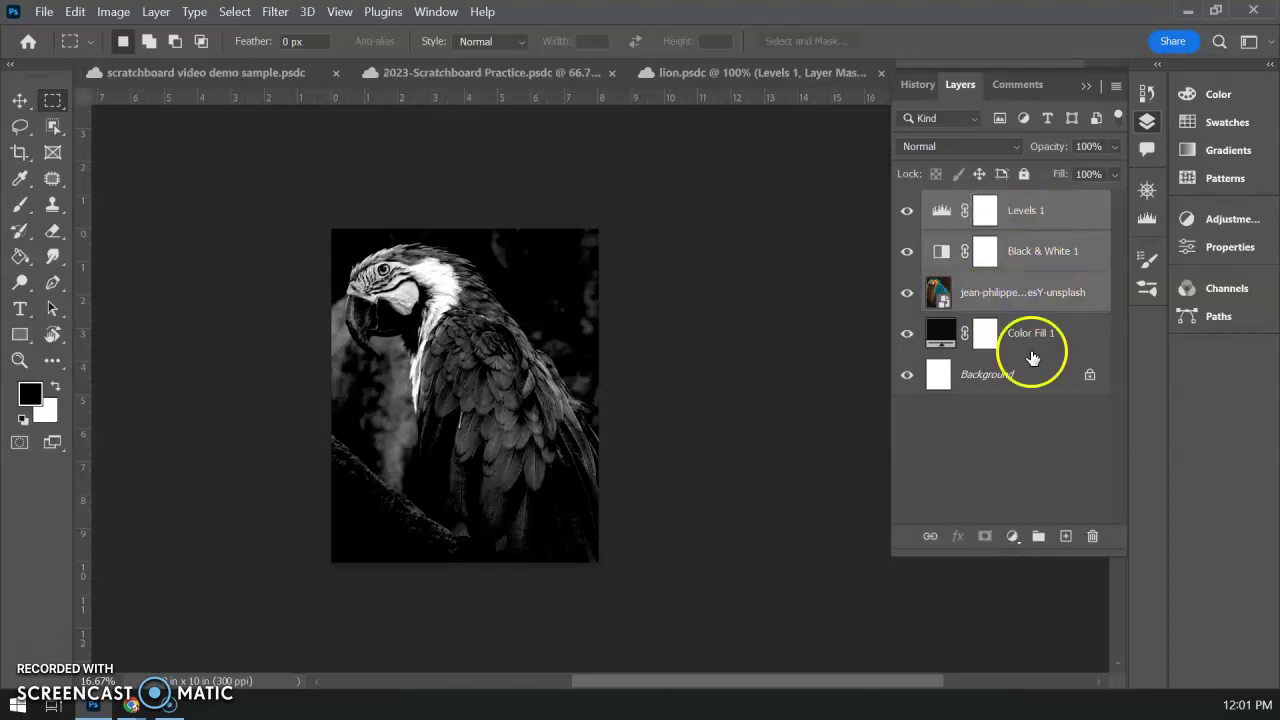
click(1038, 536)
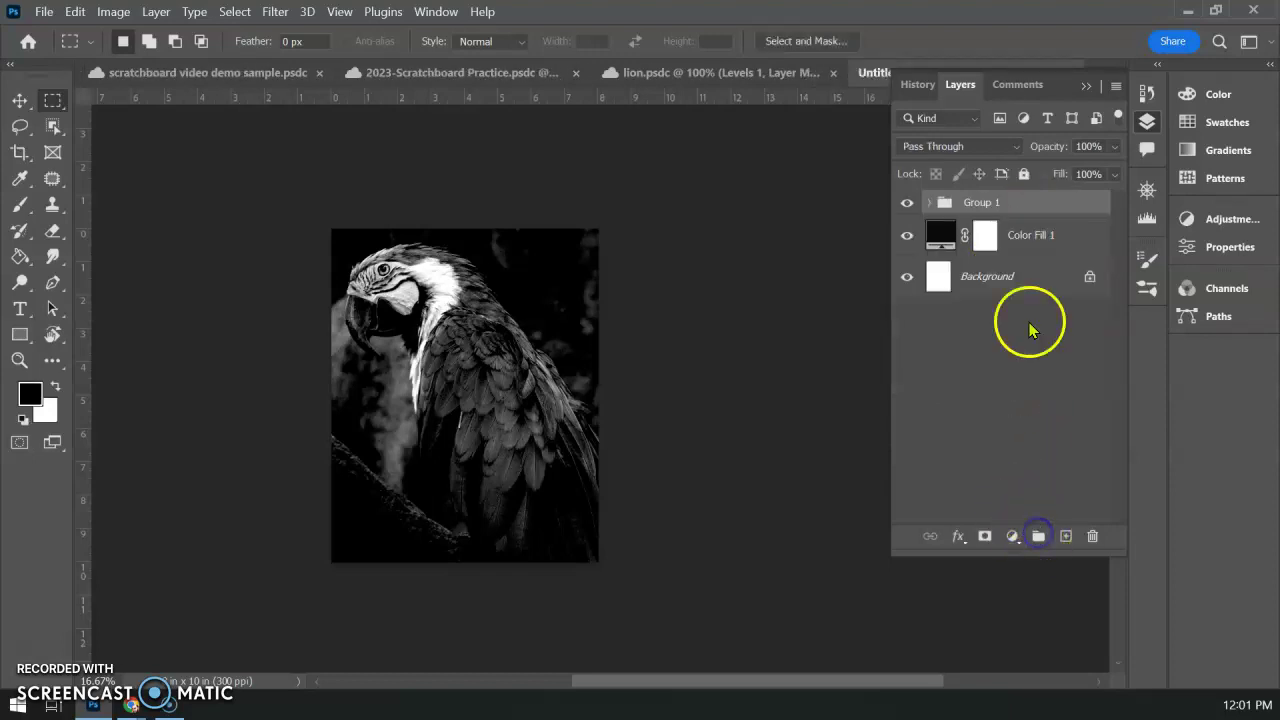
double_click(980, 202)
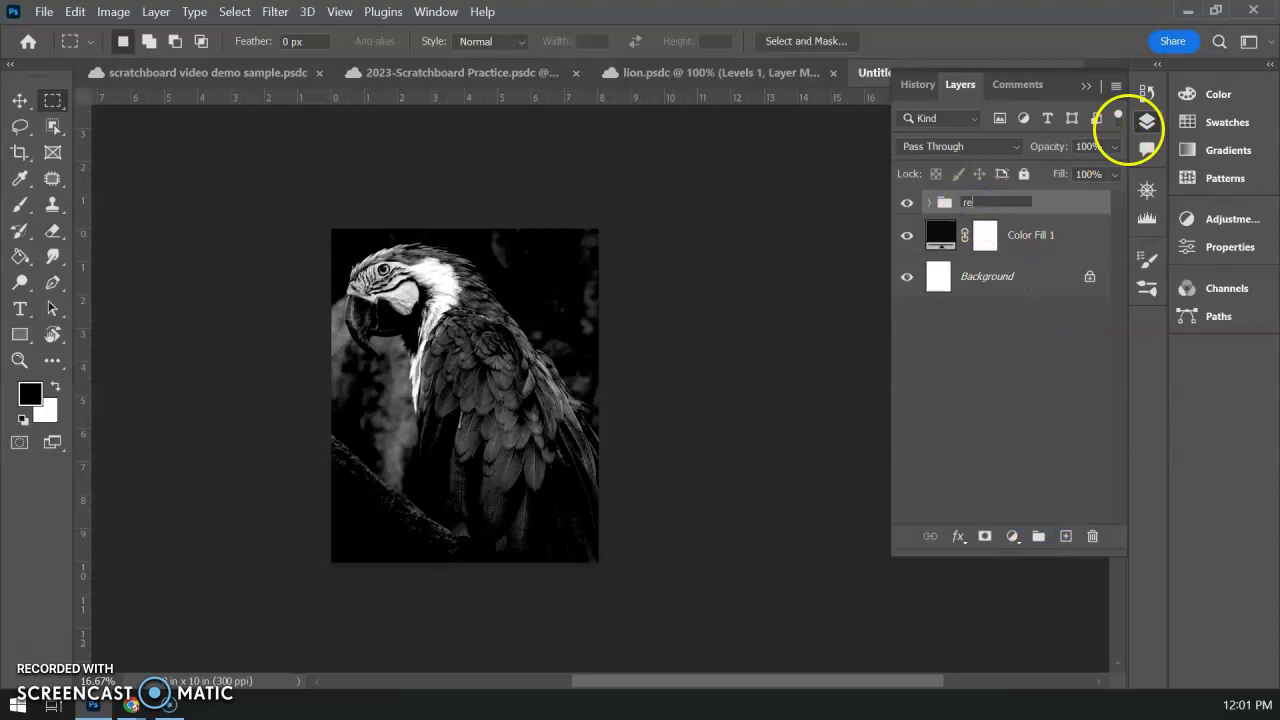
click(1082, 201)
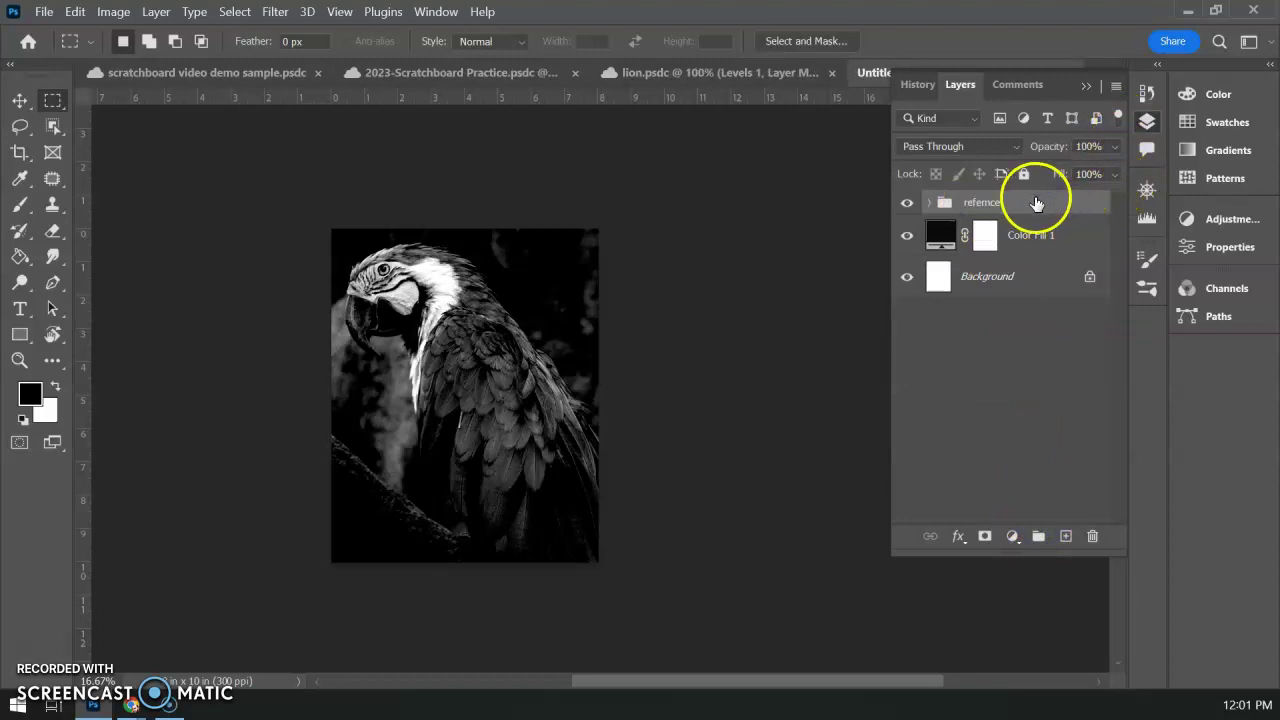
- Toggle the reference group's visibility off and back on, and set its opacity to 18%
click(907, 203)
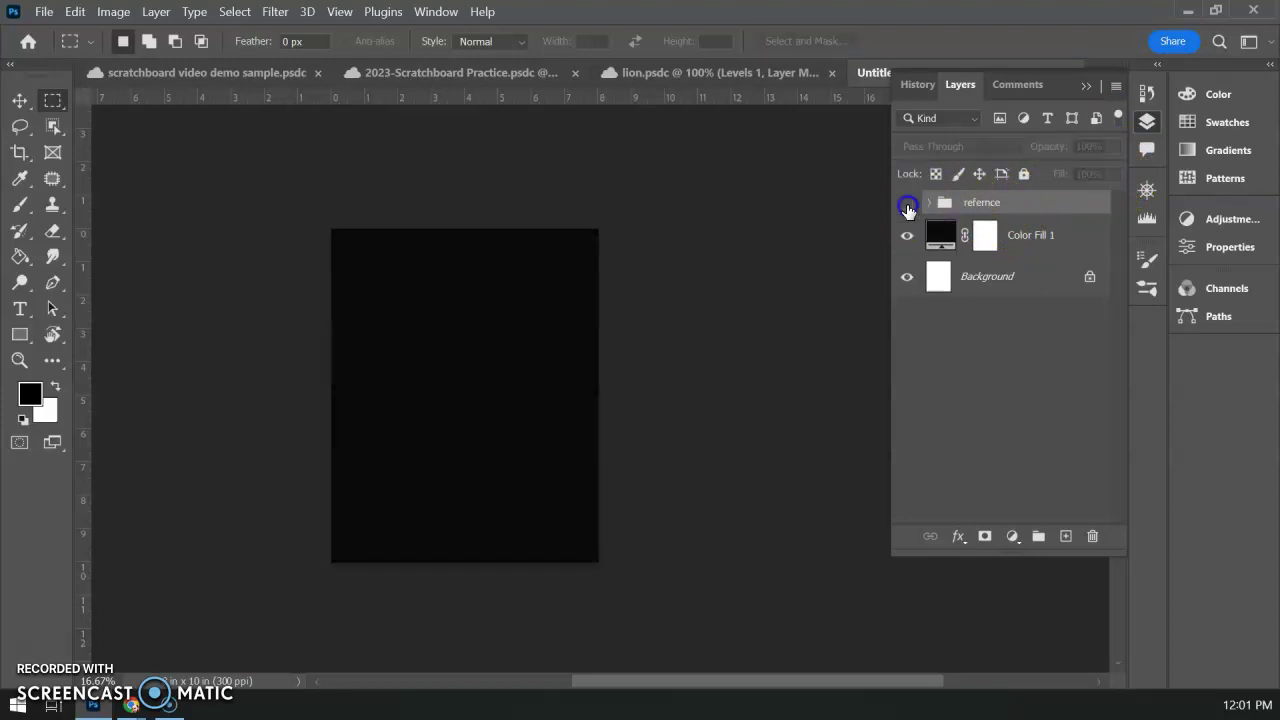
click(907, 204)
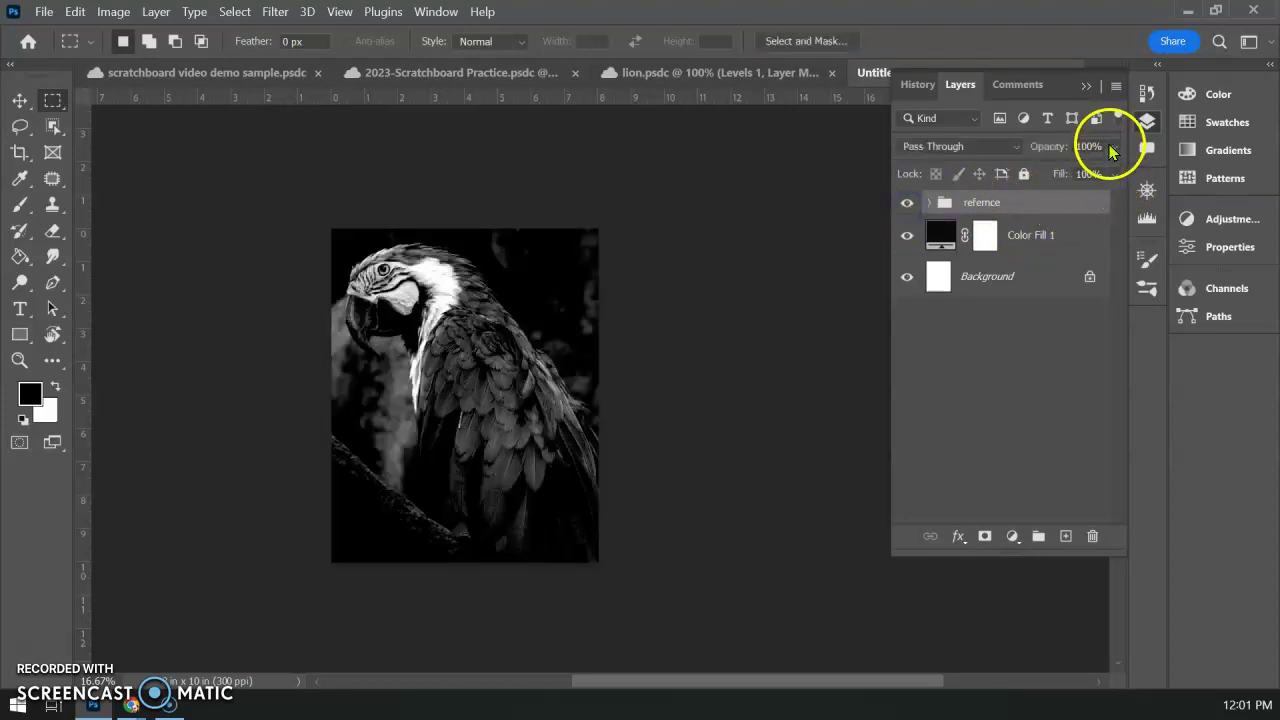
click(1112, 146)
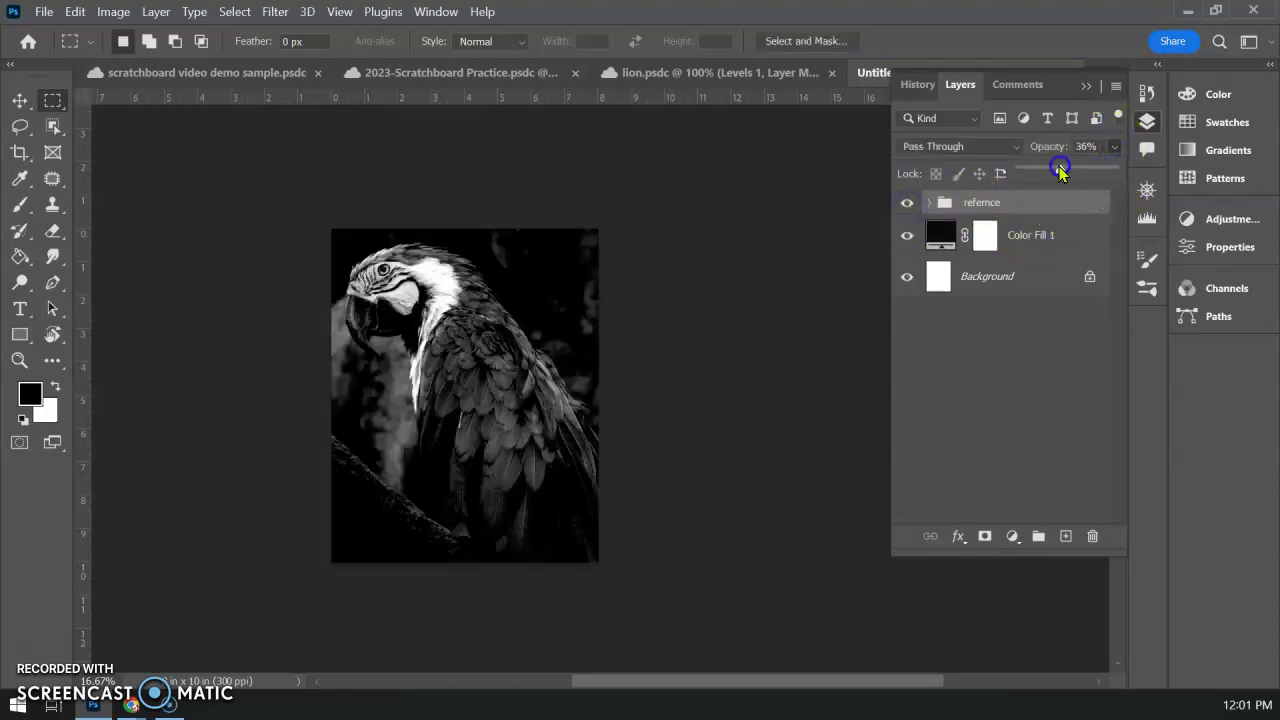
mouse_move(1039, 170)
mouse_down()
mouse_move(1028, 172)
mouse_move(1038, 168)
mouse_up()
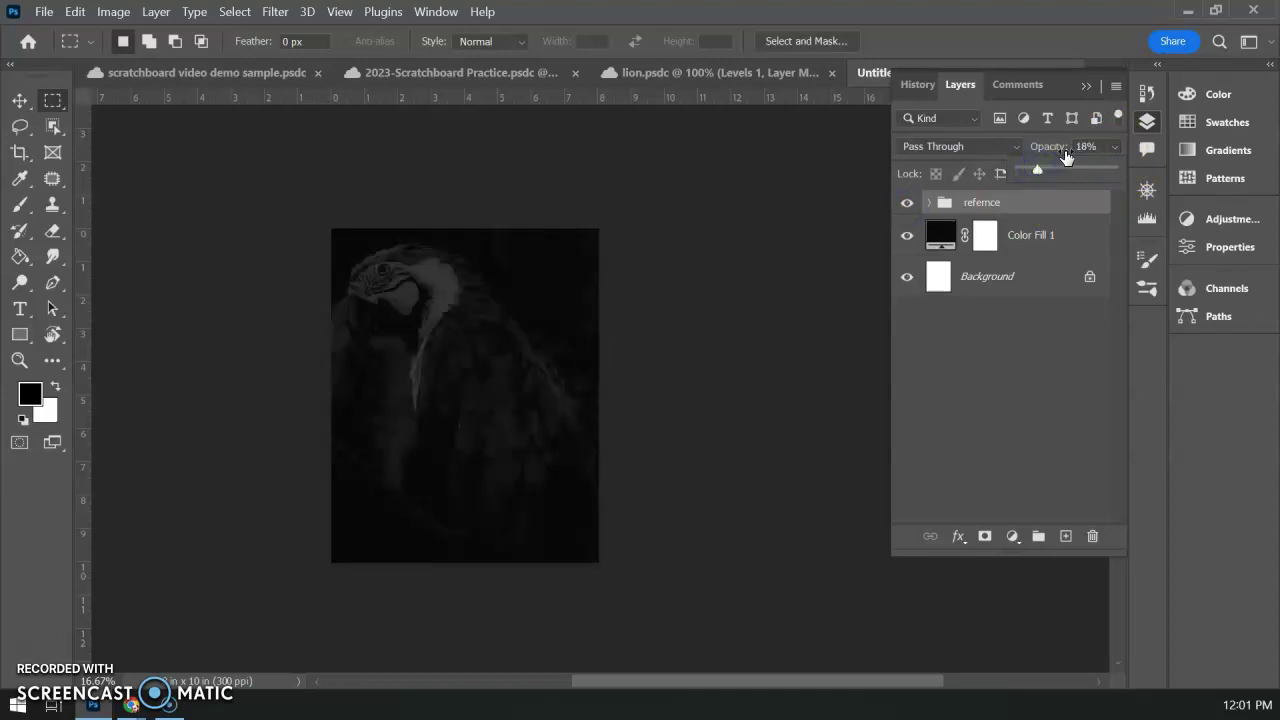
- Add a new empty layer between the reference group and the black colour fill, and activate the Brush tool
key(ctrl+plus)
key(ctrl+plus)
drag(443, 349, 477, 366)
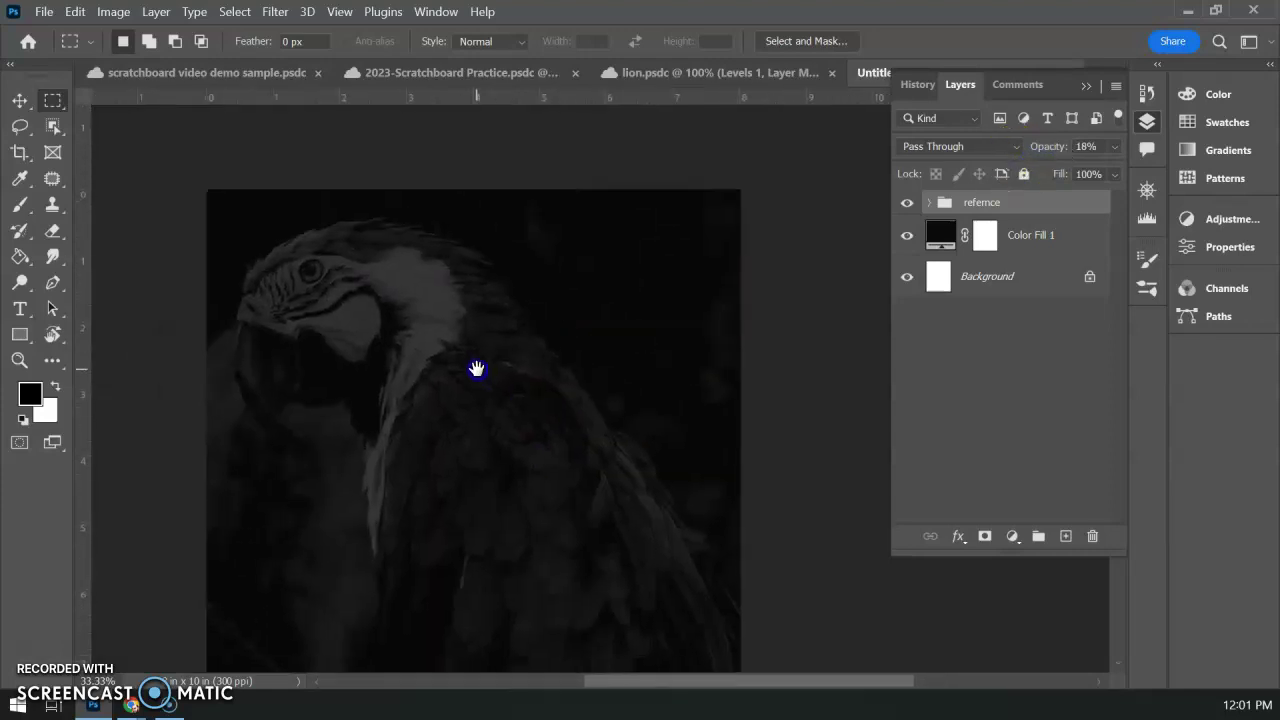
click(987, 239)
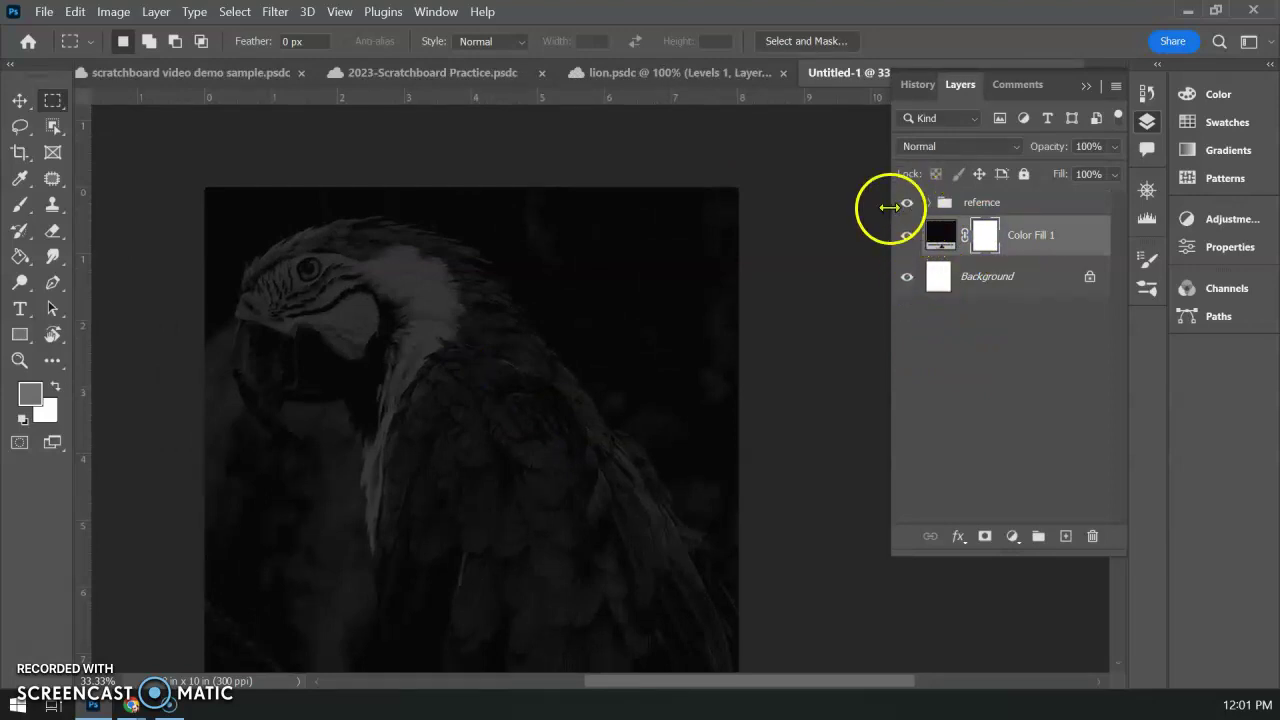
click(1064, 537)
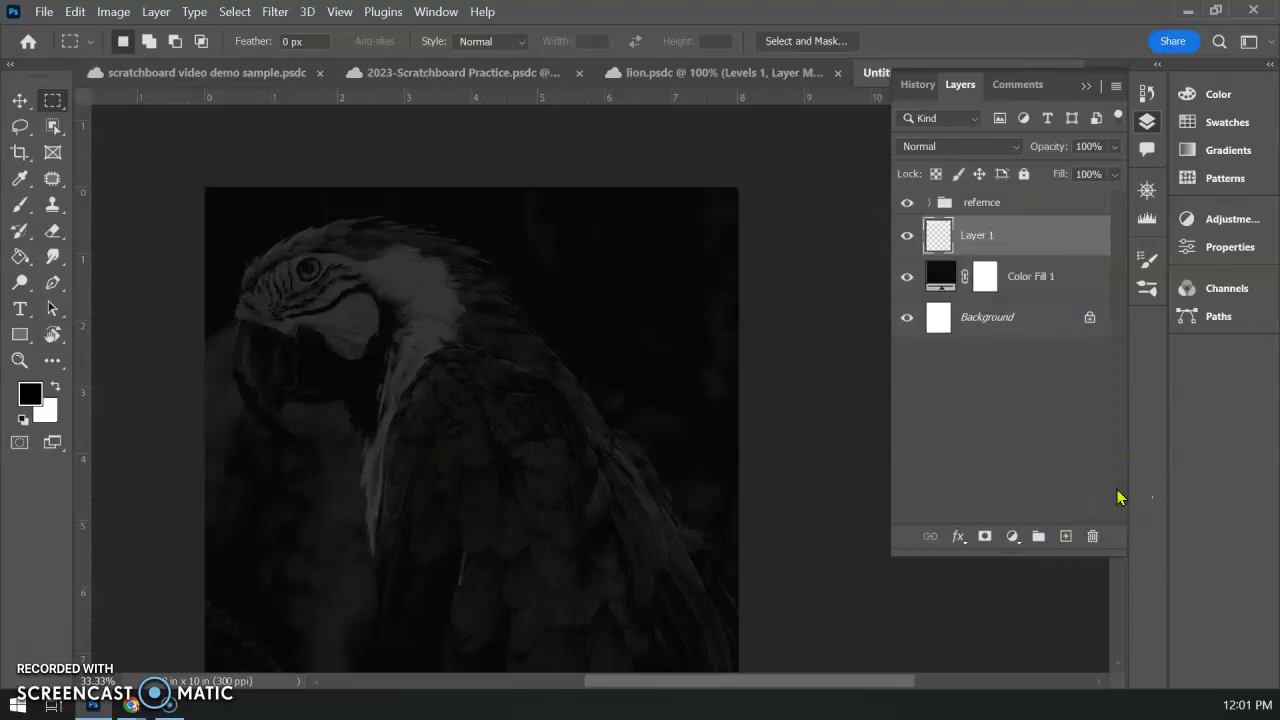
click(20, 204)
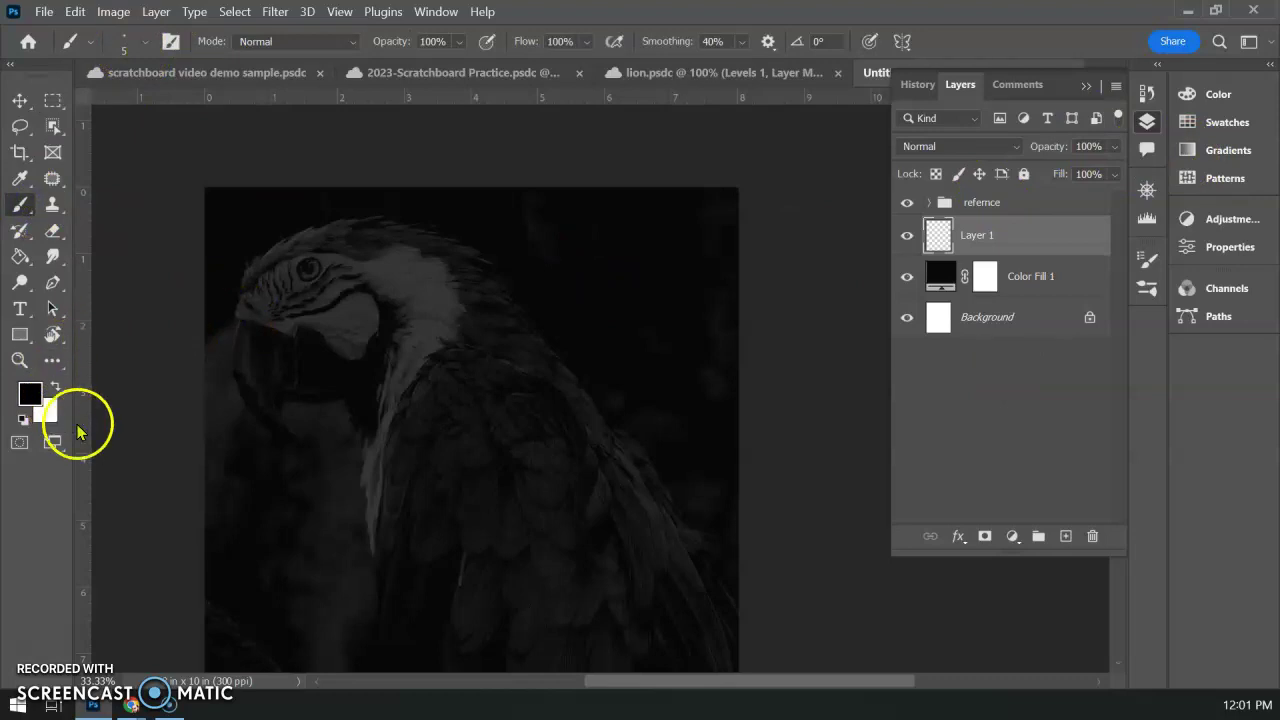
- Swap the foreground and background colours, and set the foreground colour to the light blue 32b9e0
click(55, 386)
click(33, 398)
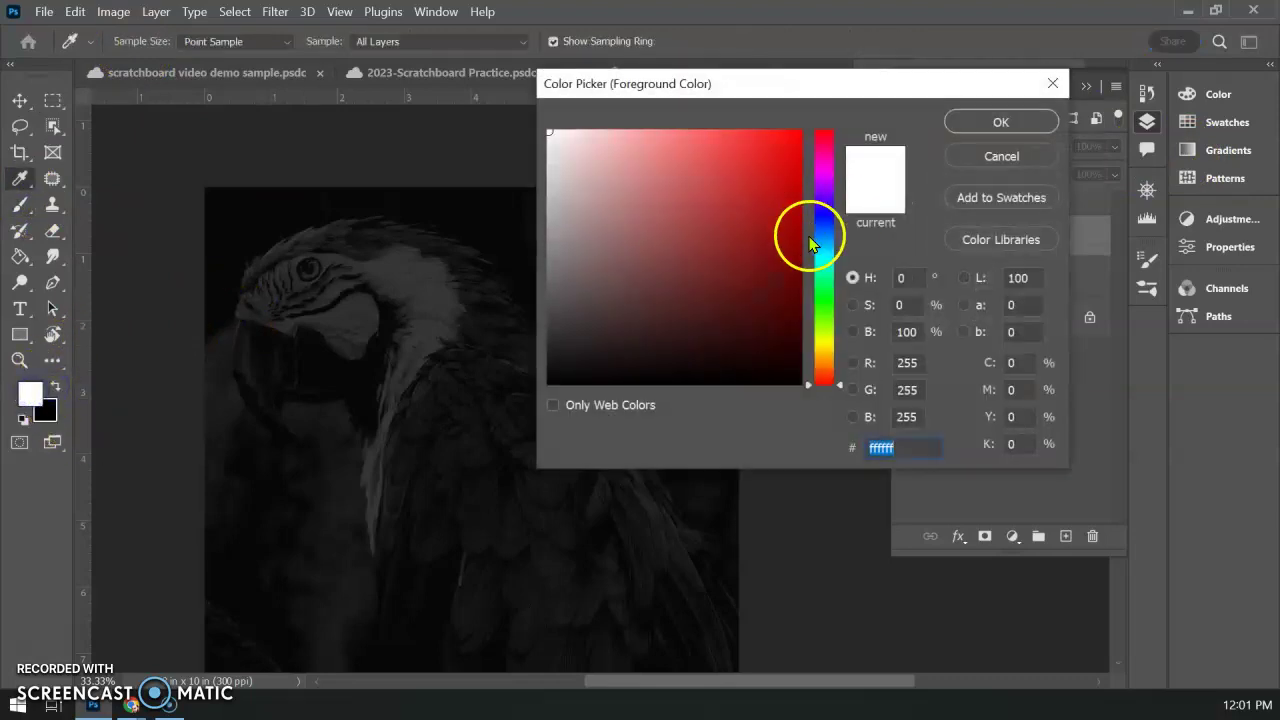
drag(811, 205, 813, 242)
click(745, 160)
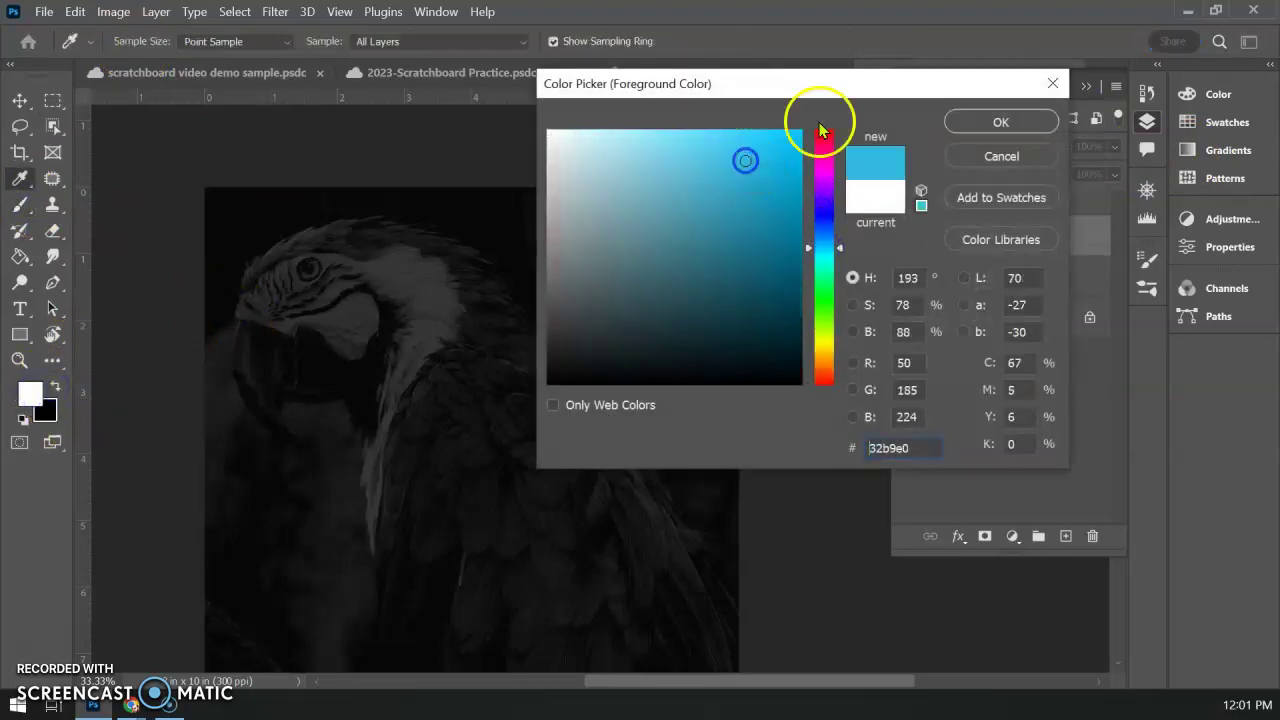
click(973, 122)
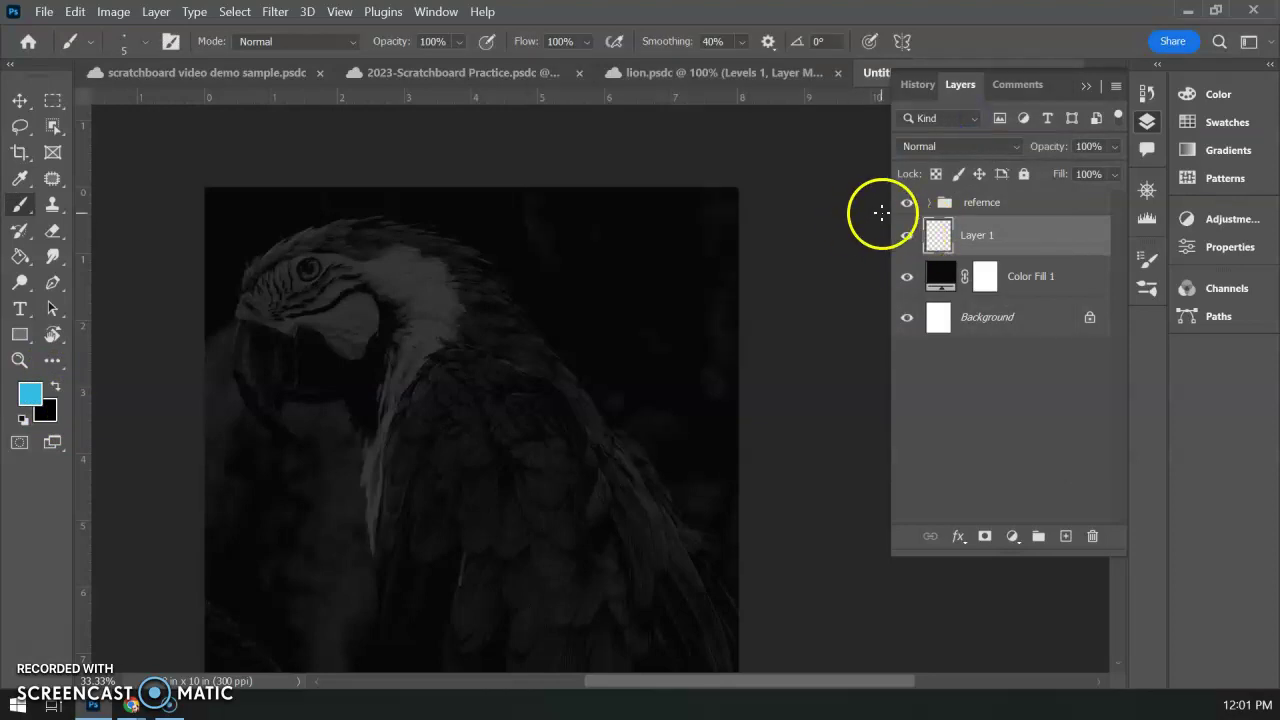
- Trace the parrot's head, beak, eye and cheek patch outlines on Layer 1, and check the lines with the reference group briefly hidden
mouse_move(236, 316)
mouse_down()
mouse_move(234, 372)
mouse_move(261, 415)
mouse_move(241, 388)
mouse_move(271, 429)
mouse_move(312, 451)
mouse_move(272, 406)
mouse_move(289, 389)
mouse_move(284, 398)
mouse_move(283, 335)
mouse_move(291, 387)
mouse_move(283, 338)
mouse_move(292, 366)
mouse_move(237, 319)
mouse_move(345, 291)
mouse_move(335, 305)
mouse_move(382, 302)
mouse_move(384, 339)
mouse_move(368, 352)
mouse_move(342, 361)
mouse_move(298, 330)
mouse_up()
mouse_move(240, 298)
mouse_down()
mouse_move(269, 257)
mouse_move(257, 279)
mouse_move(329, 247)
mouse_move(261, 276)
mouse_move(327, 250)
mouse_move(296, 288)
mouse_move(314, 259)
mouse_move(301, 281)
mouse_move(317, 274)
mouse_move(289, 251)
mouse_move(242, 291)
mouse_move(289, 233)
mouse_move(358, 213)
mouse_move(334, 226)
mouse_move(434, 237)
mouse_up()
click(909, 205)
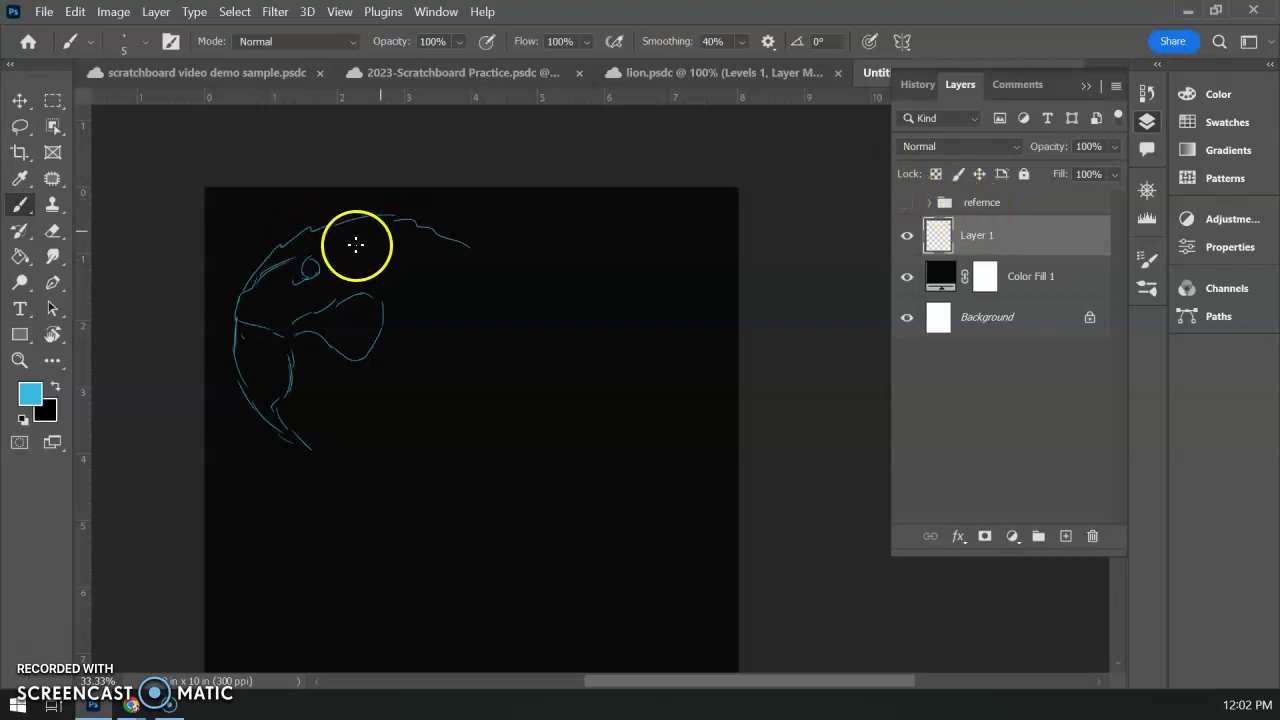
click(907, 204)
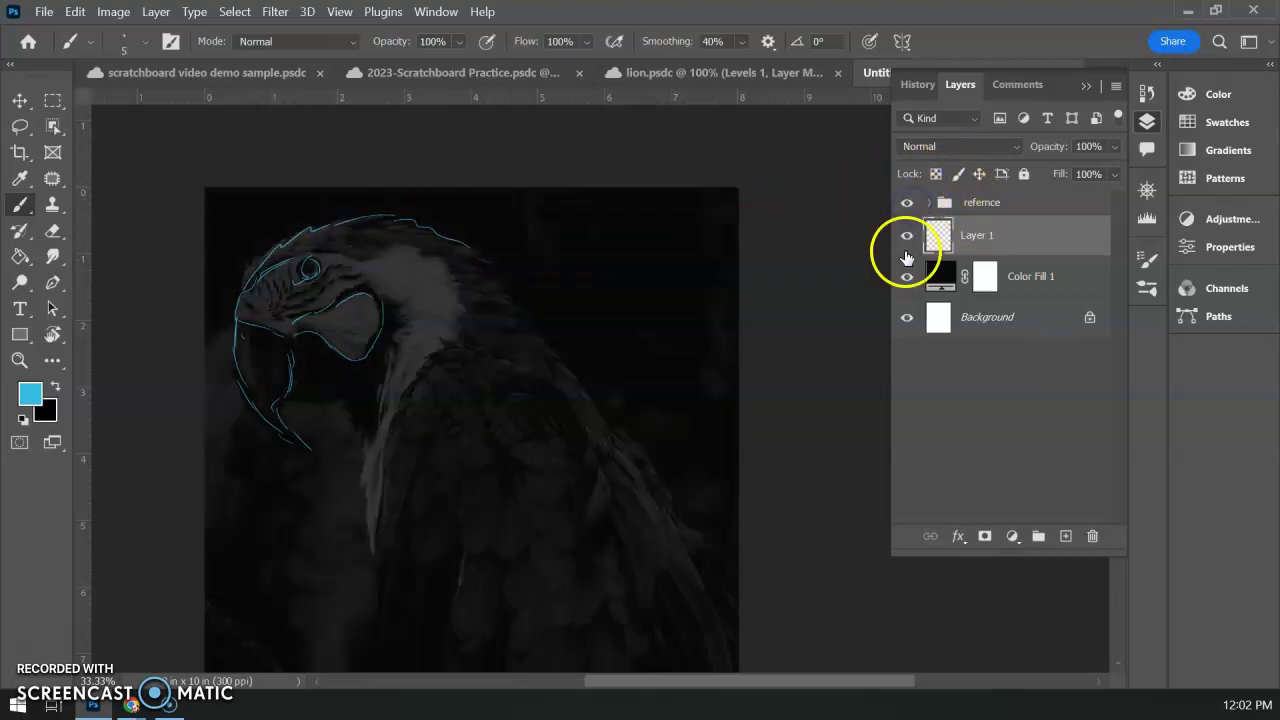
- Compare the sketch with the photo by toggling Layer 1 and the reference group off and on, and inspect the layers inside the group
click(907, 240)
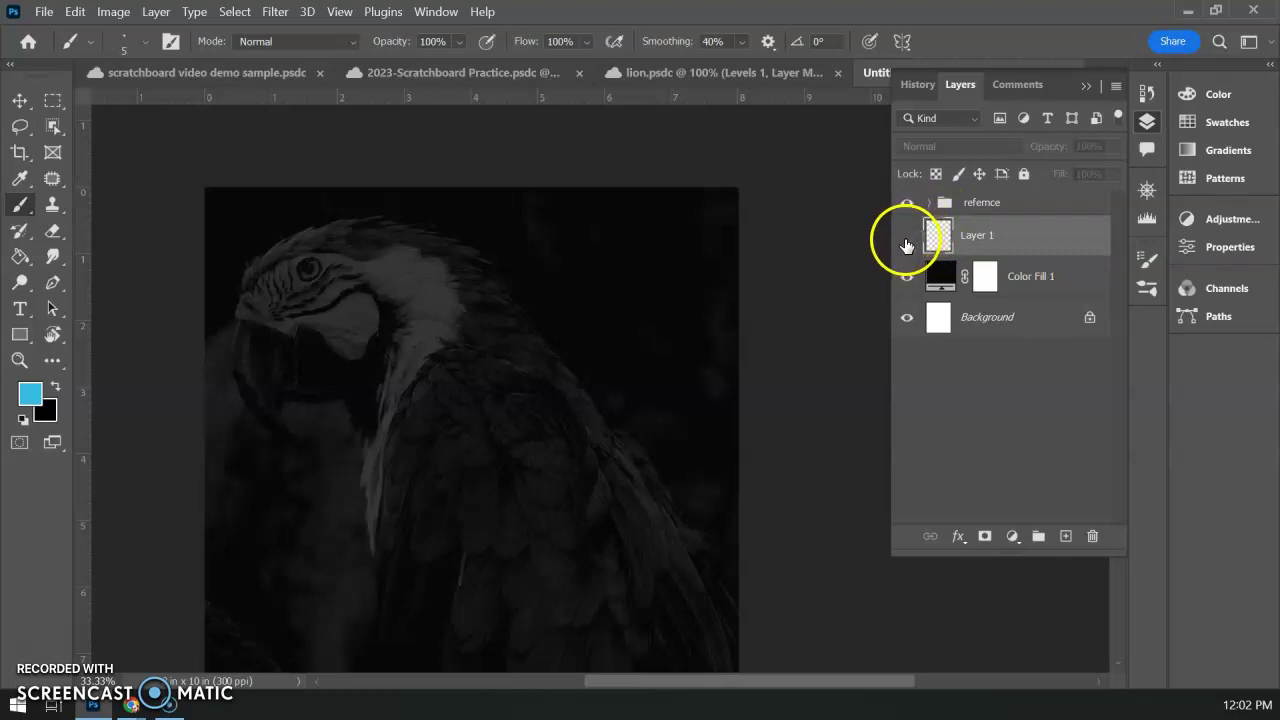
click(907, 238)
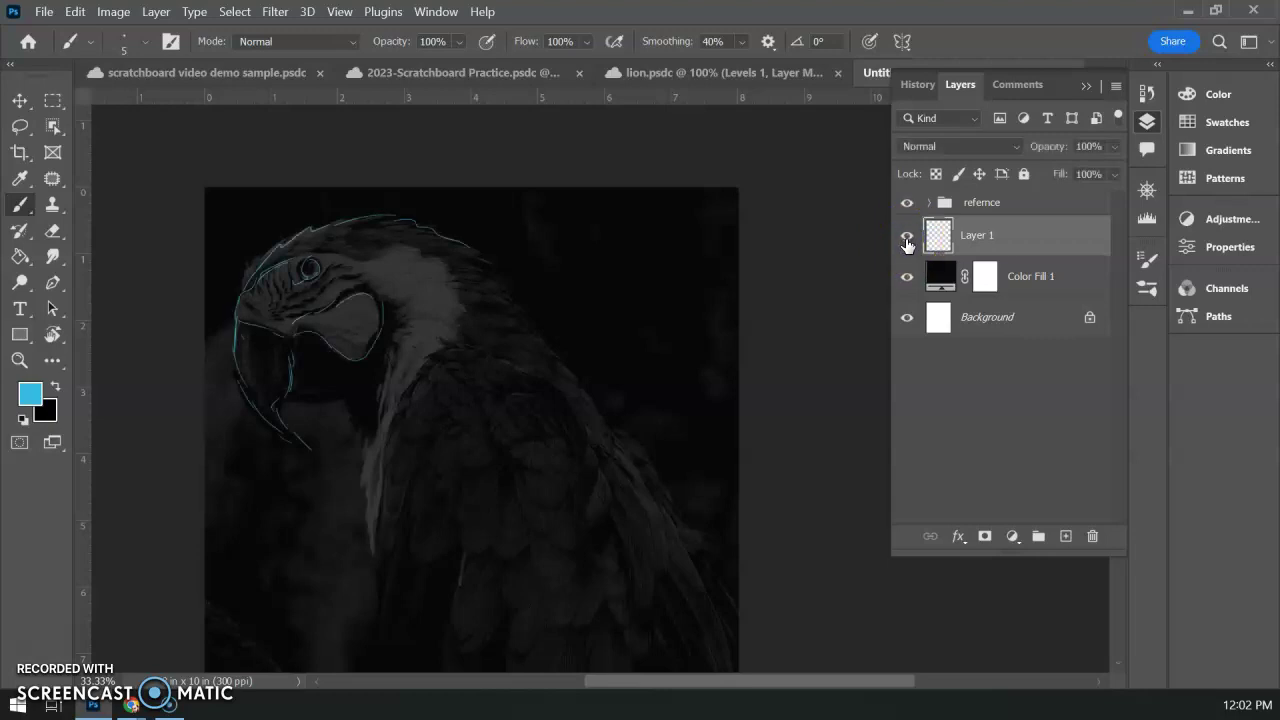
click(906, 204)
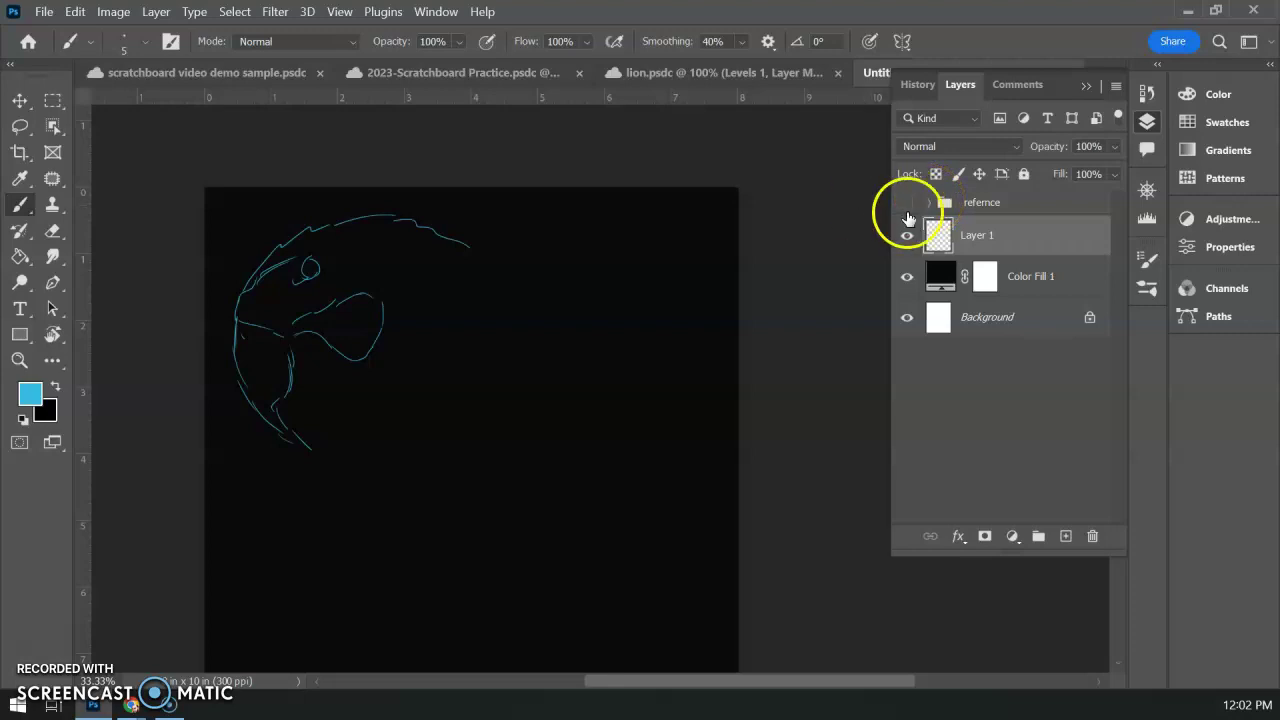
click(906, 204)
click(929, 203)
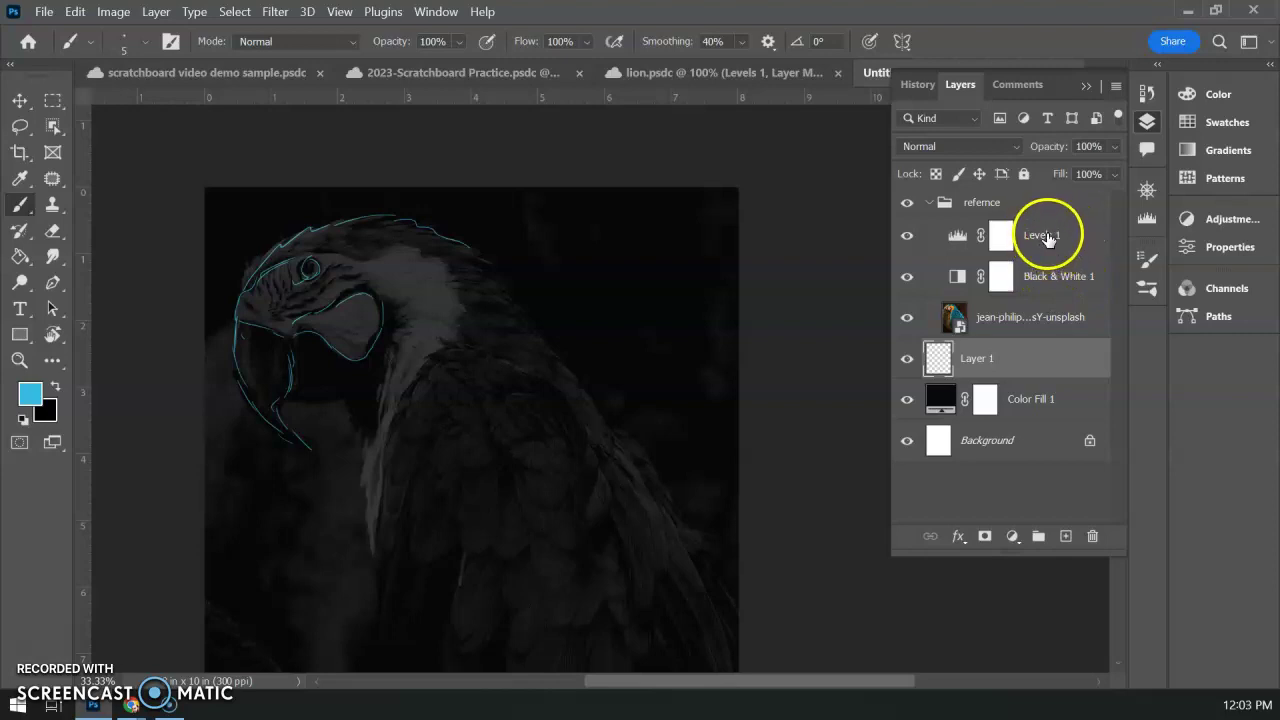
click(930, 203)
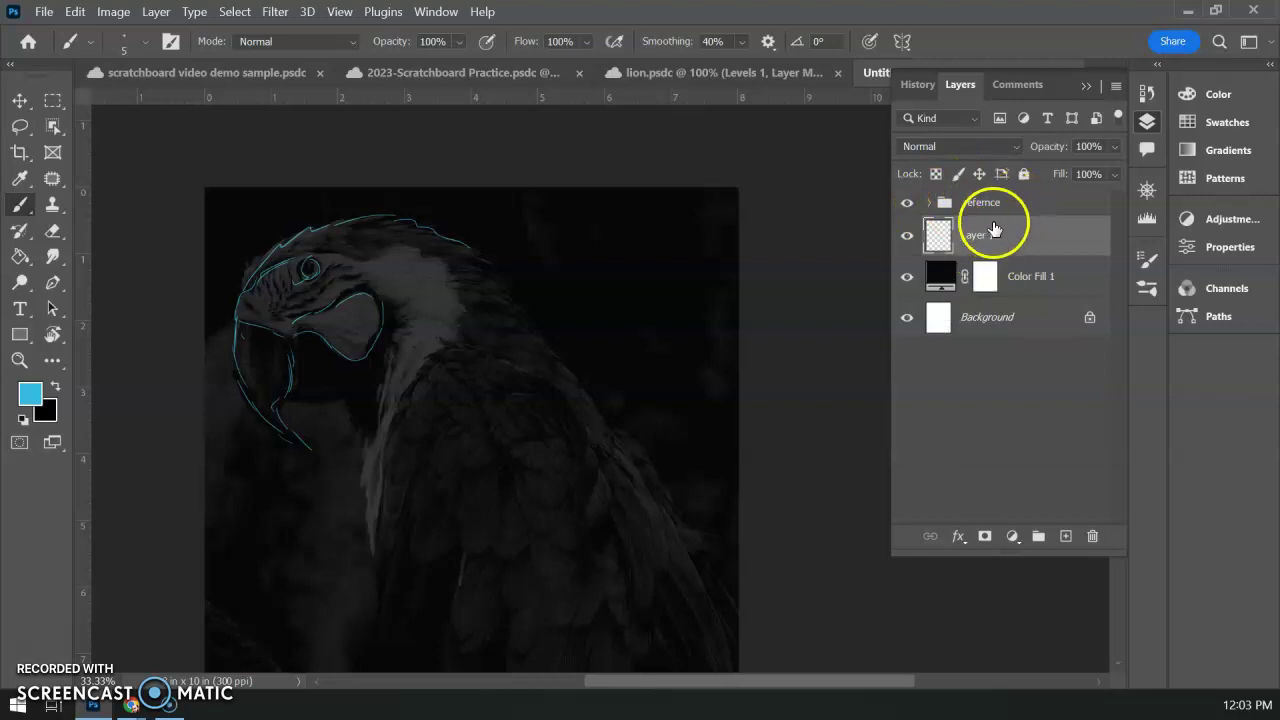